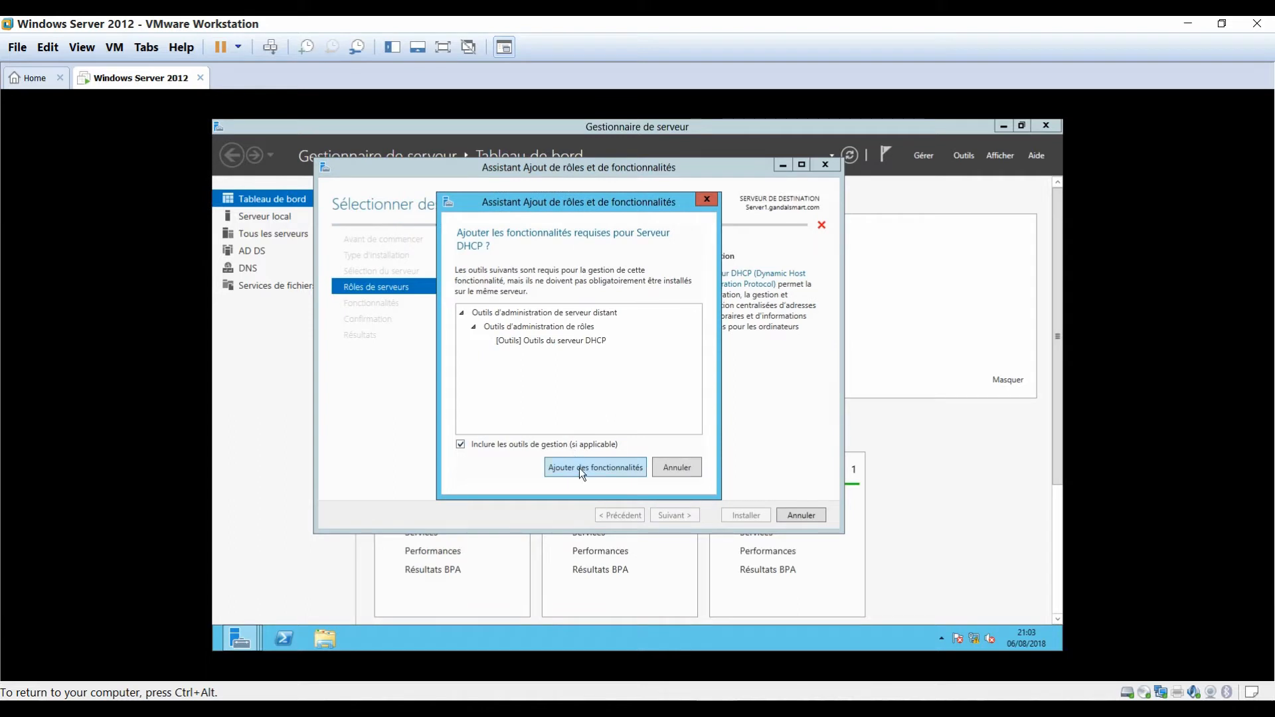
- Install the DHCP Server role together with its required management tools on the destination server
left_click(580, 468)
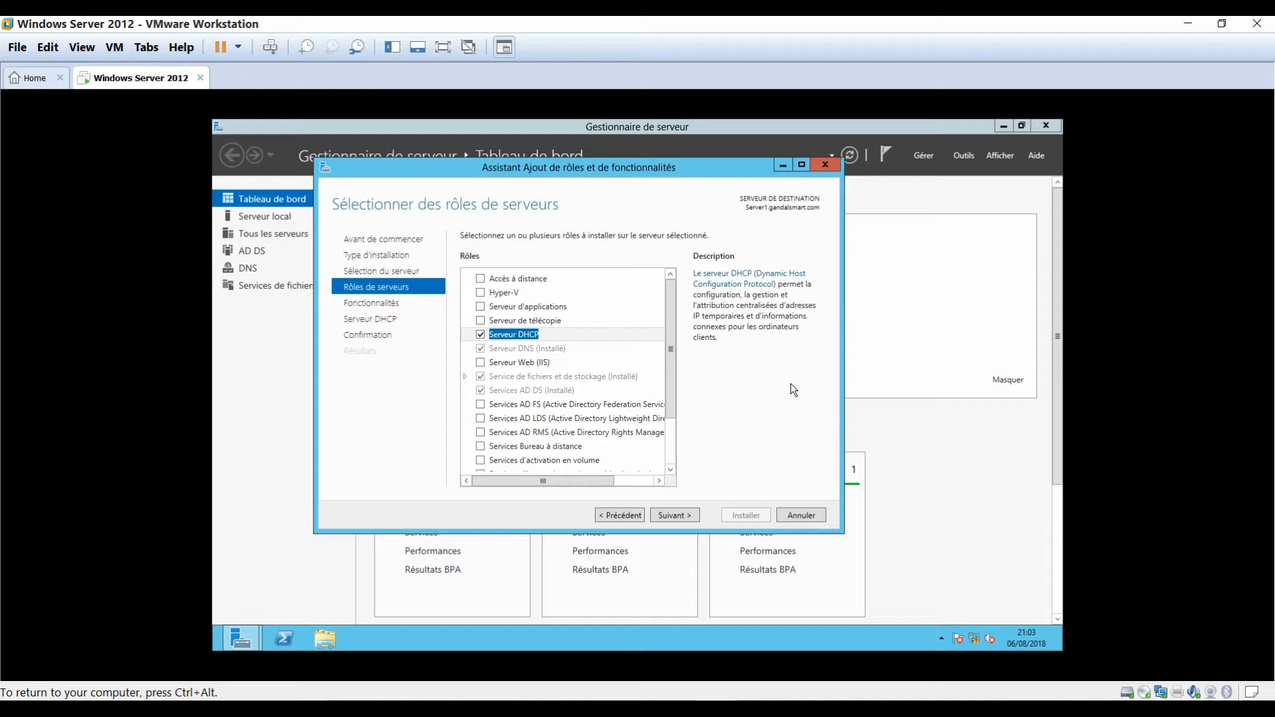
left_click(672, 515)
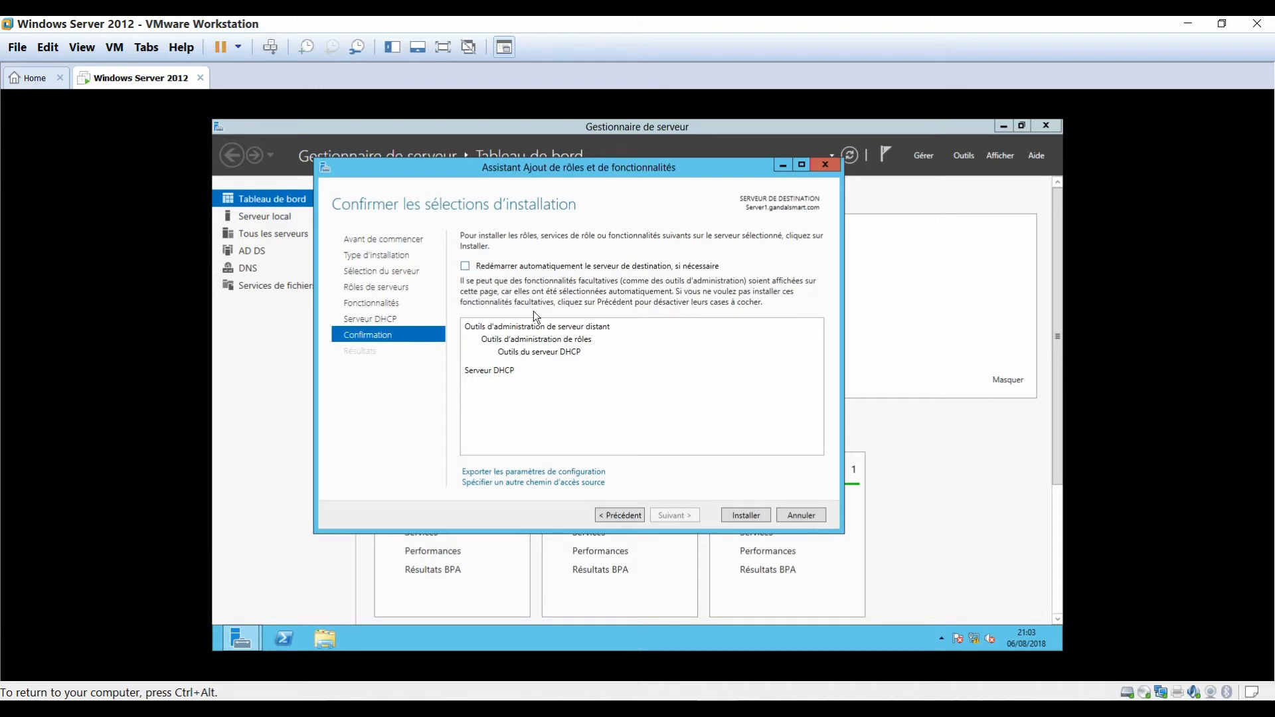
left_click(744, 517)
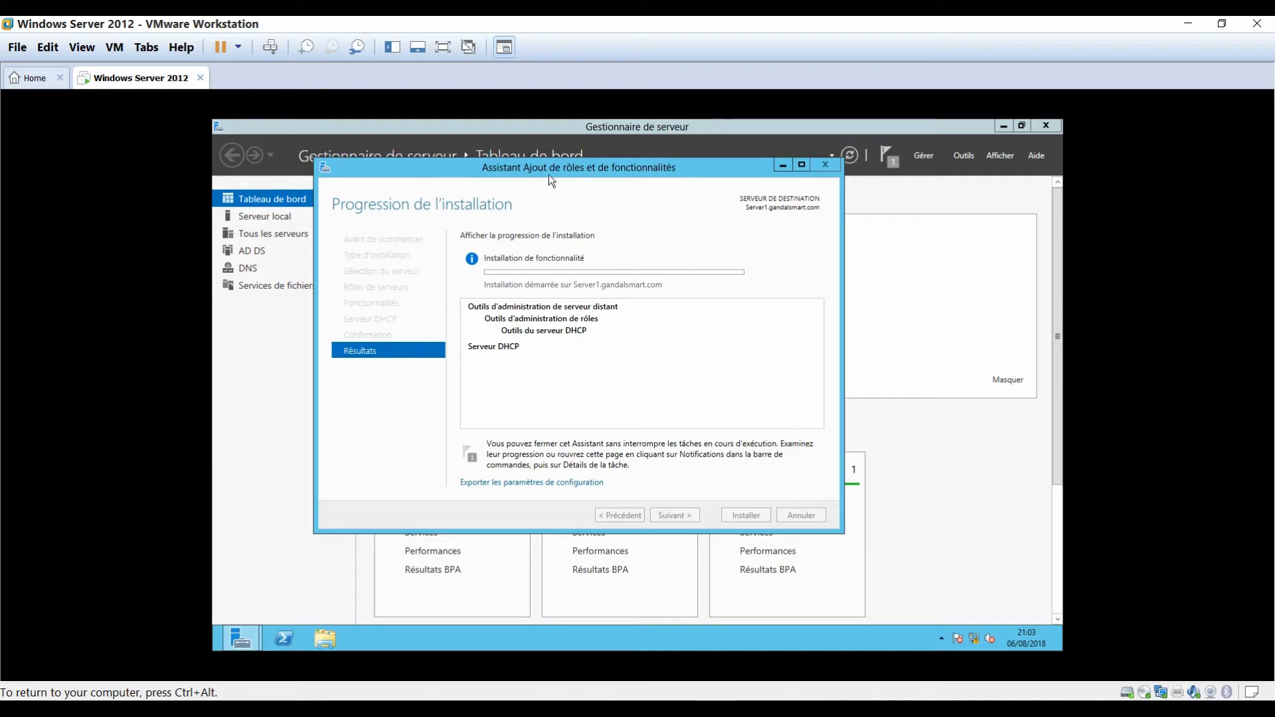
left_click_drag(536, 166, 573, 189)
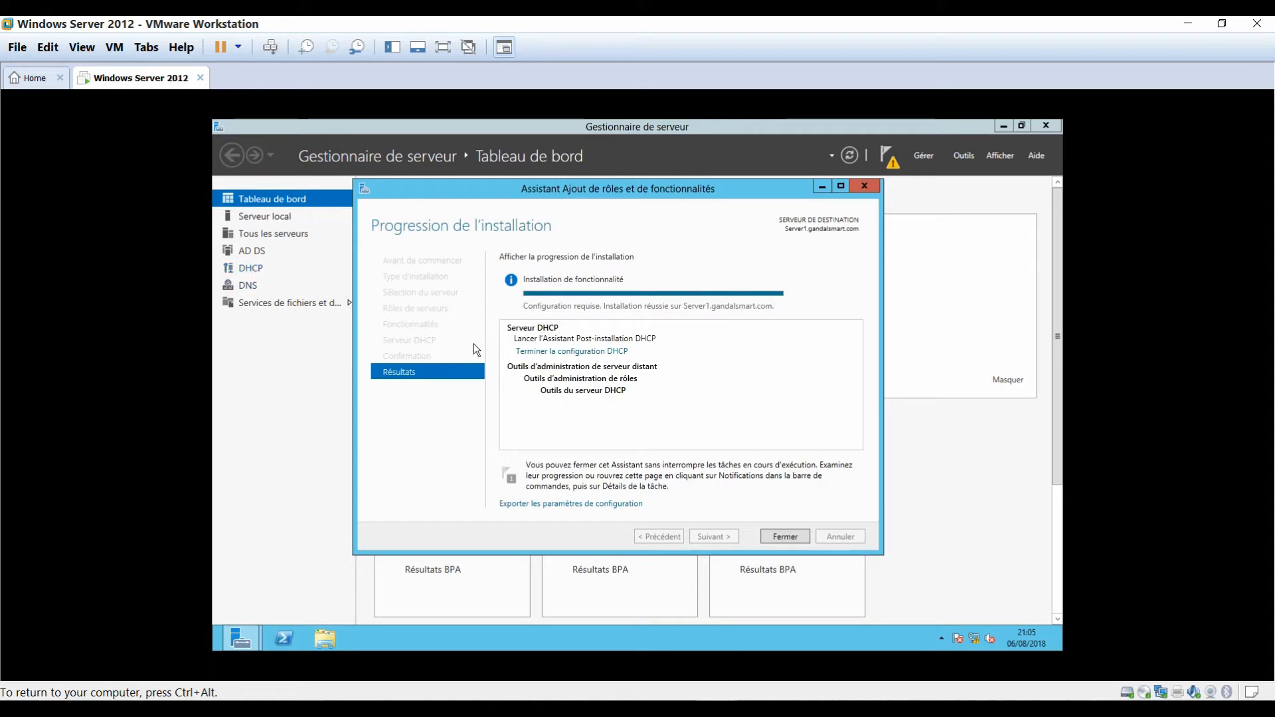
- Complete the DHCP post-installation configuration, authorizing the server with the preselected administrator credentials, and close both wizards
left_click(579, 352)
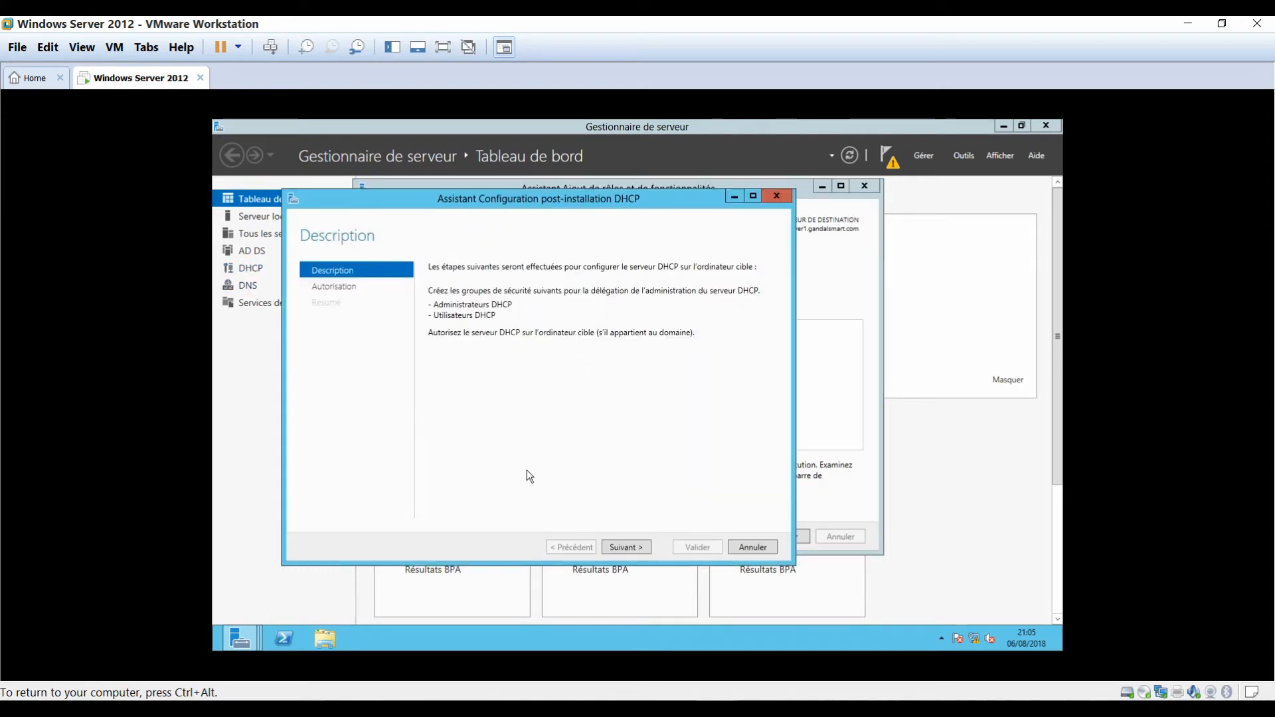
left_click(623, 543)
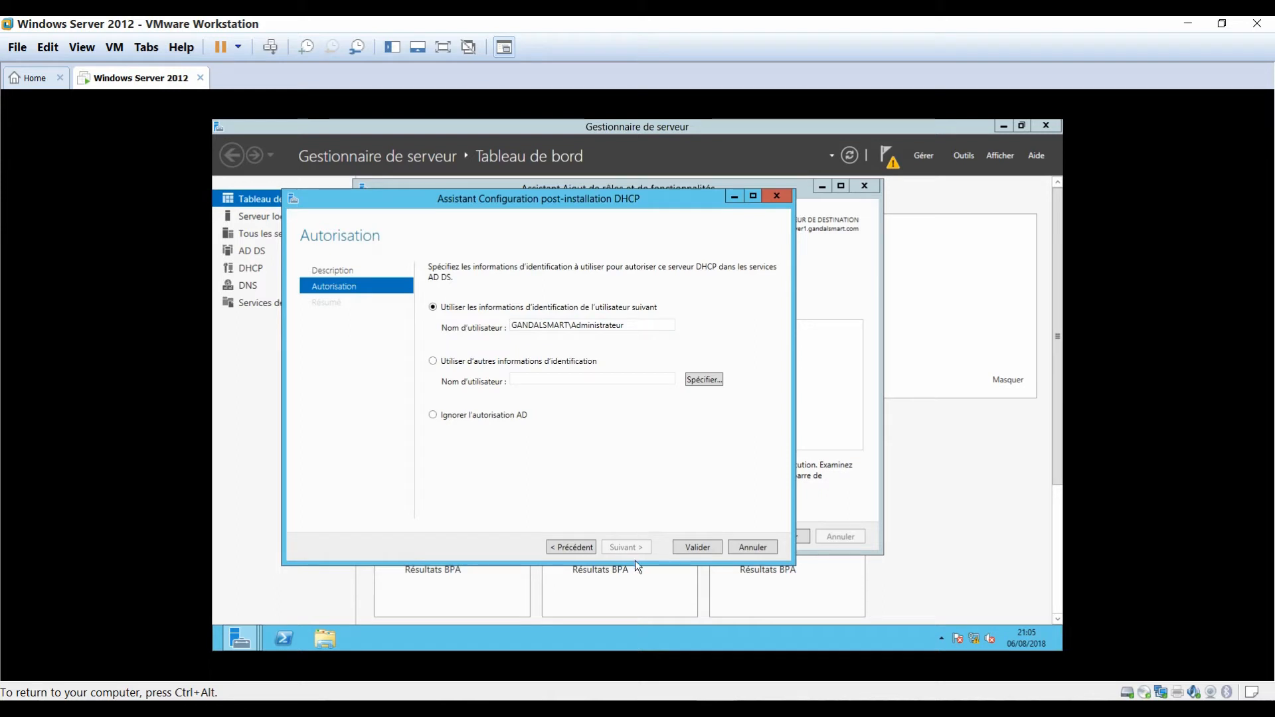
left_click(691, 550)
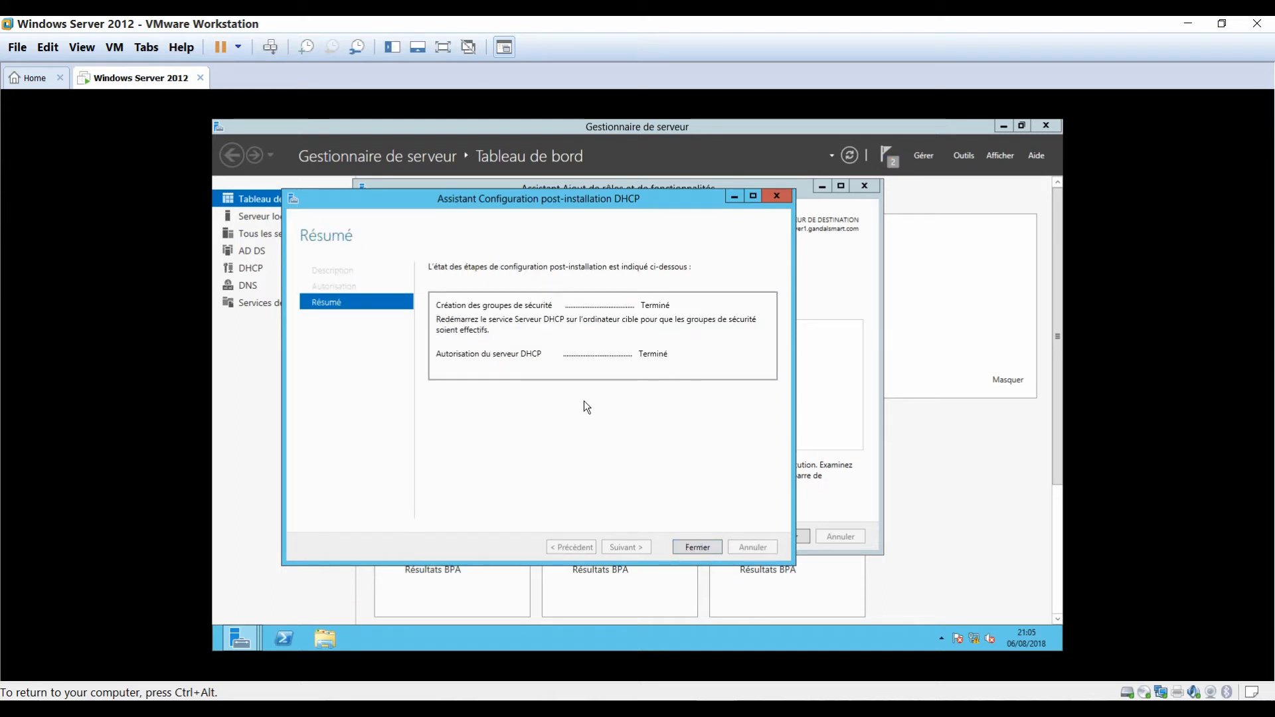
left_click(701, 548)
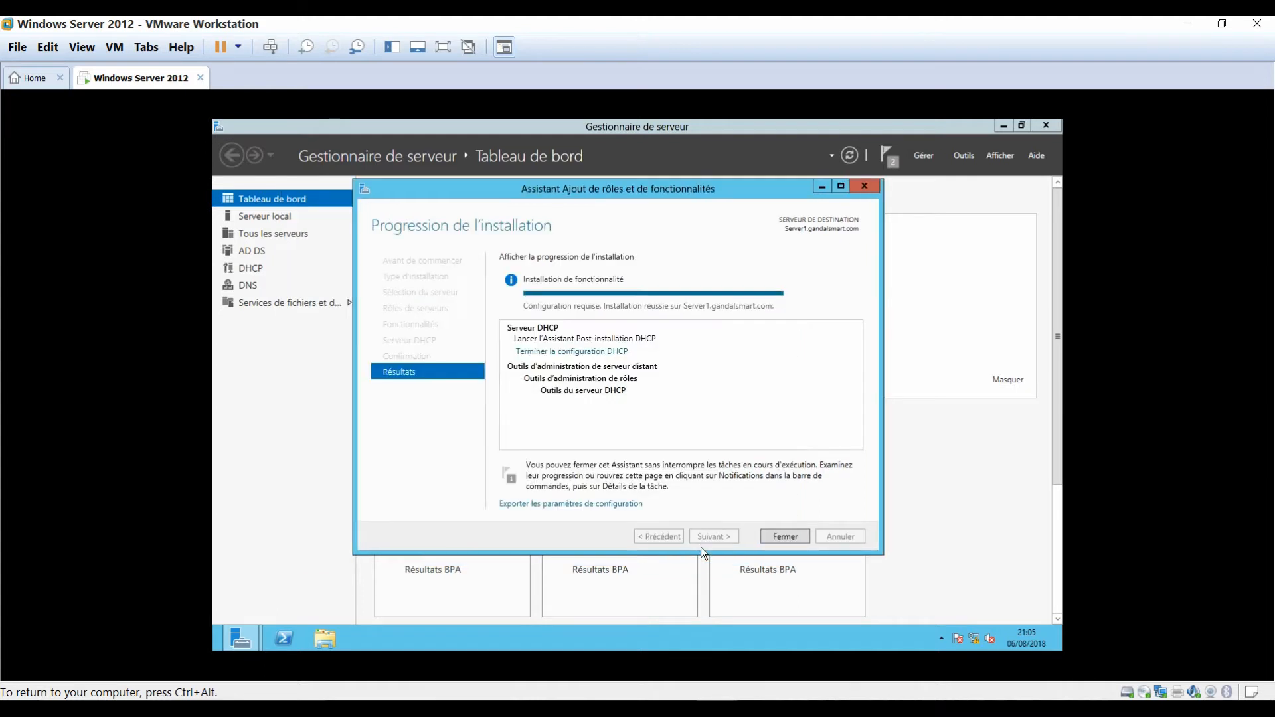
left_click(778, 538)
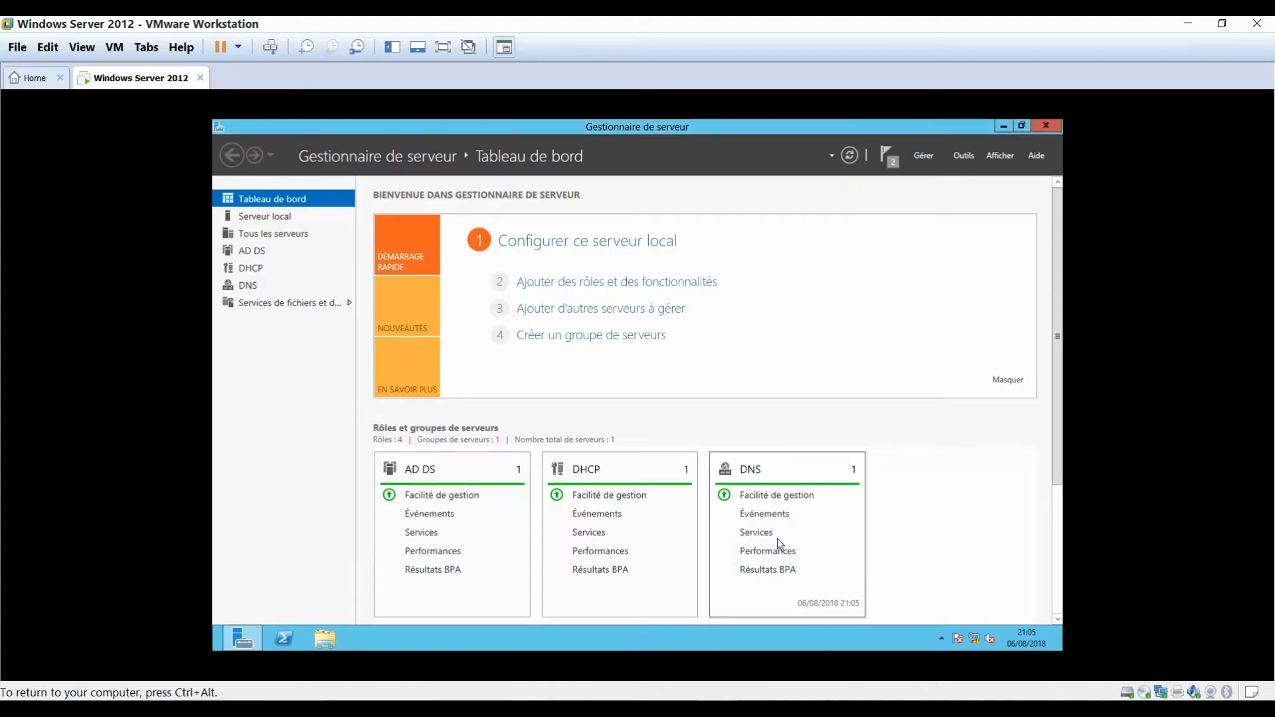
- Refresh the server dashboard, then open the DHCP management console and enlarge its window
left_click(853, 157)
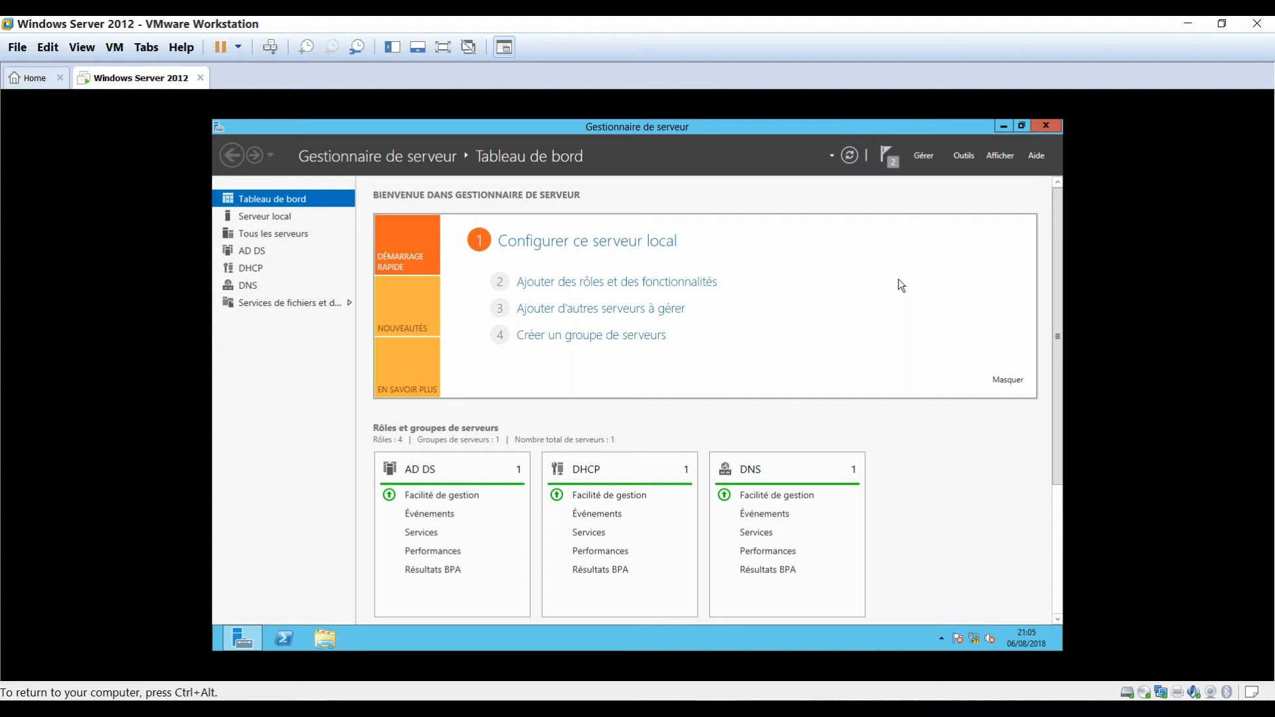
left_click(965, 157)
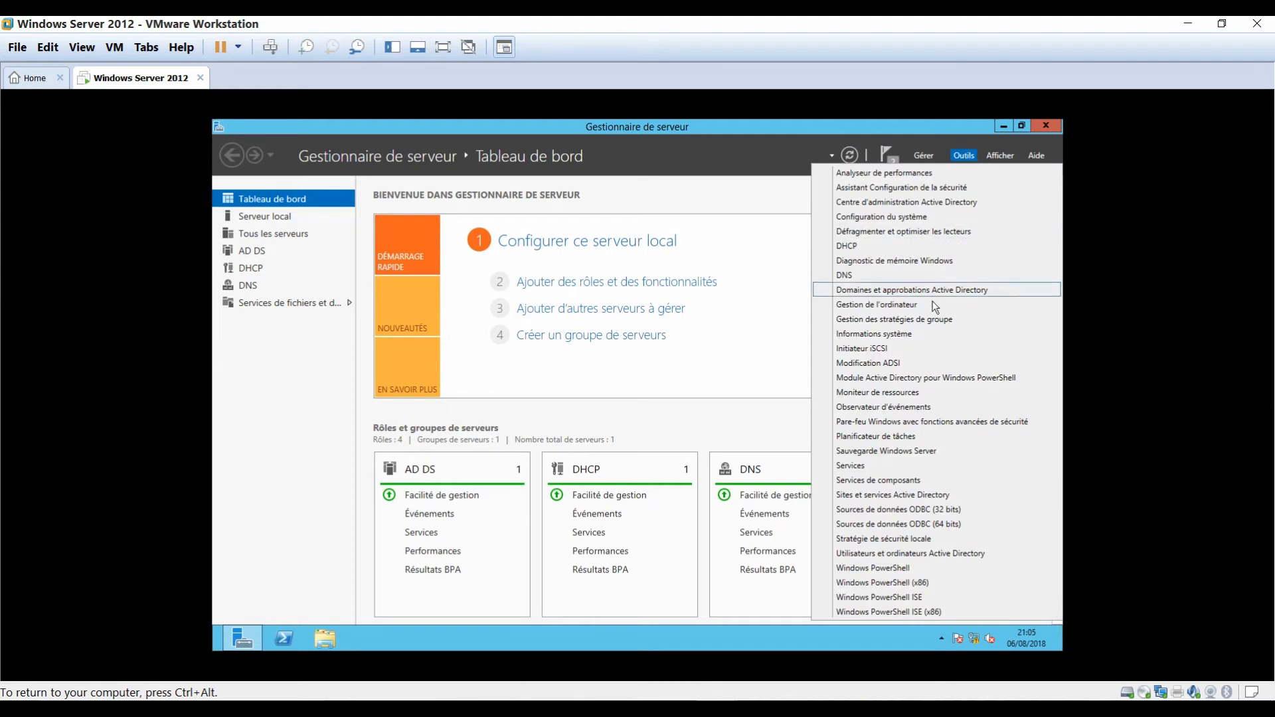
left_click(855, 250)
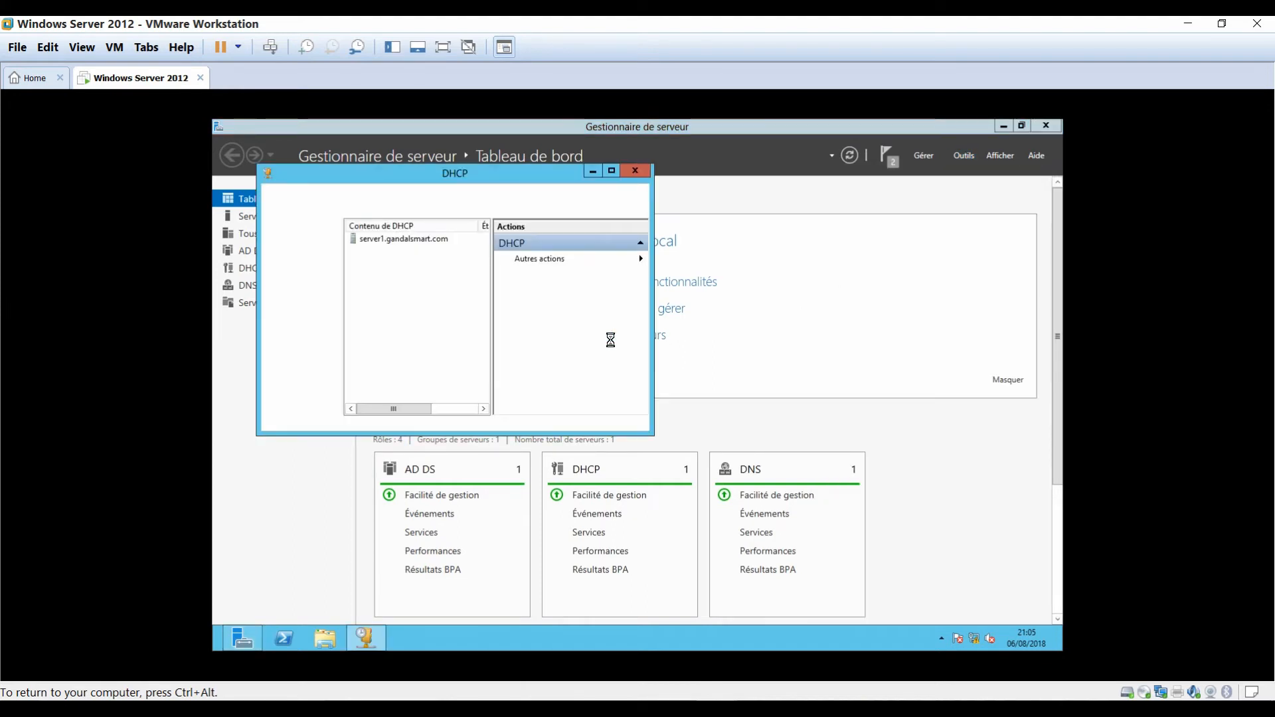
left_click_drag(653, 425, 883, 426)
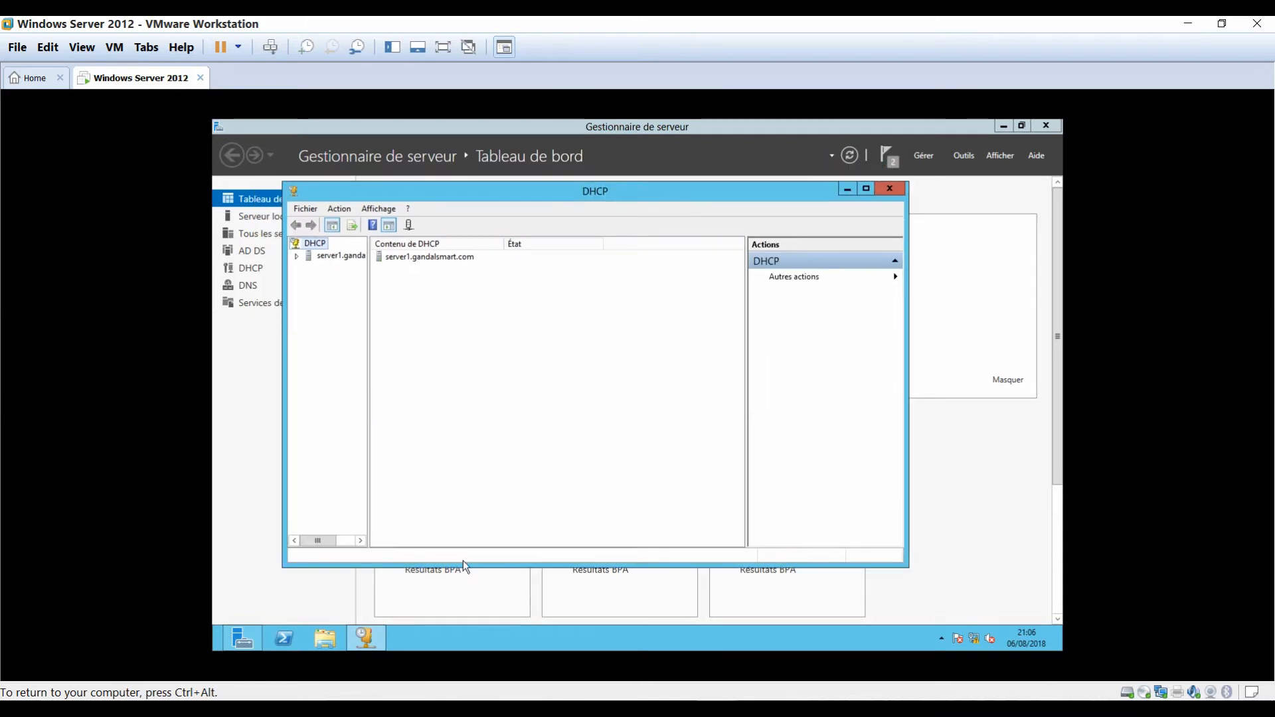
double_click(475, 568)
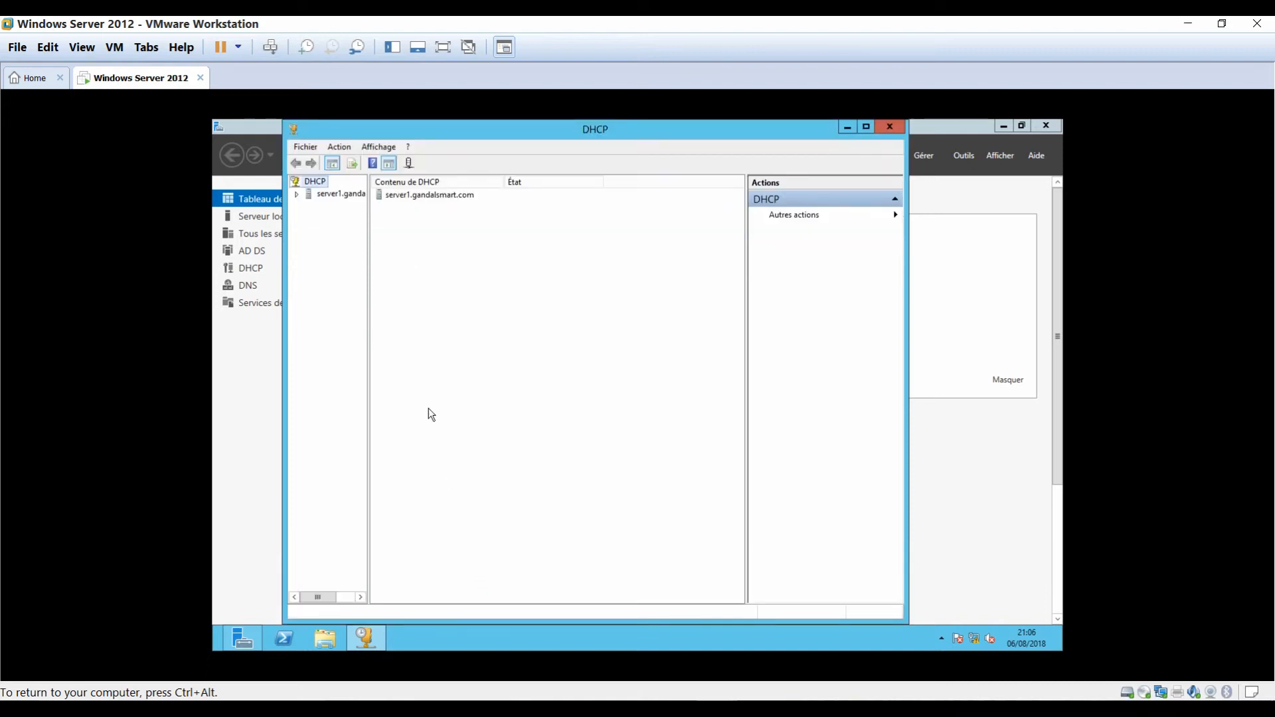
- Expand server1.gandalsmart.com in the DHCP console tree, widen the tree area and select the IPv4 node
left_click(297, 194)
double_click(345, 193)
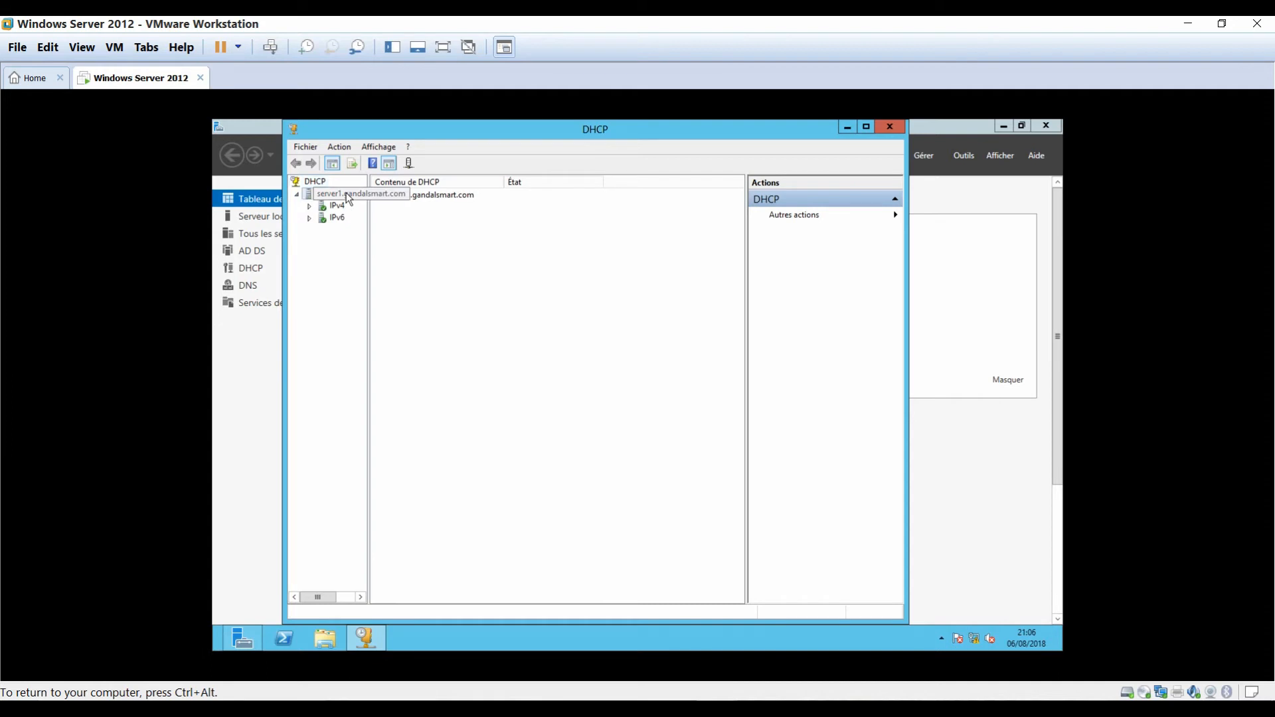
double_click(345, 193)
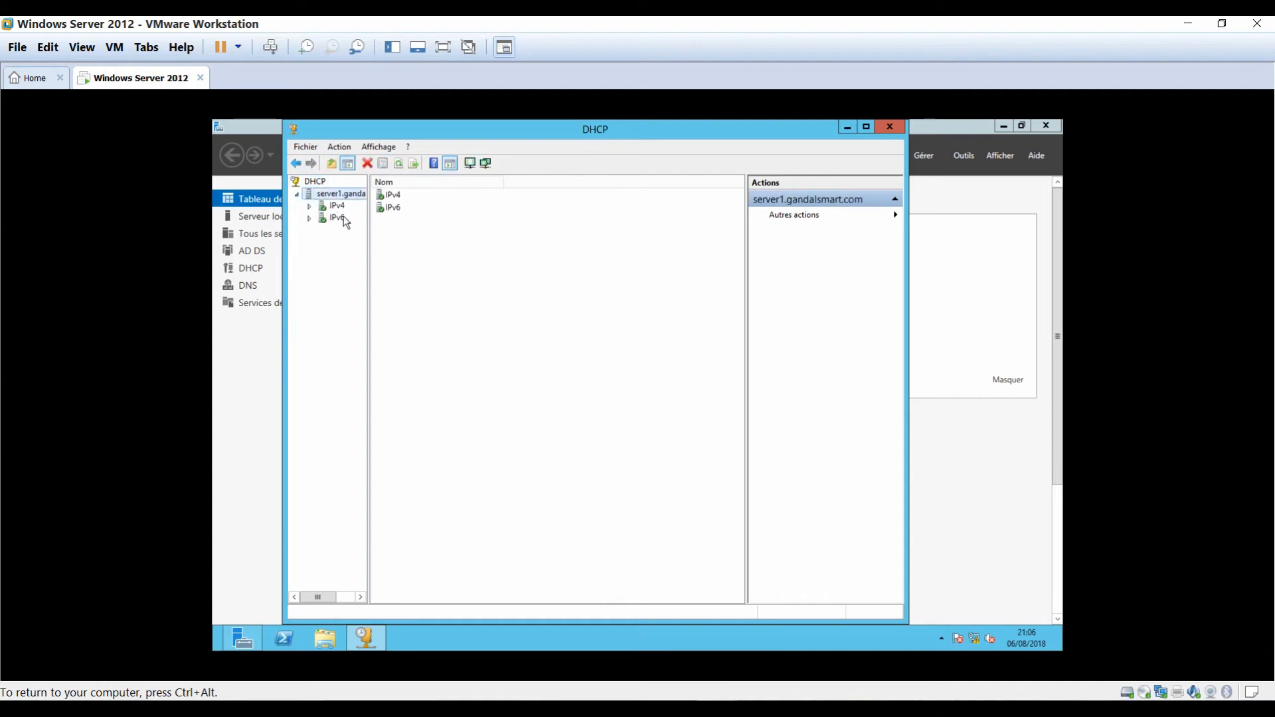
left_click(311, 208)
left_click_drag(369, 294, 436, 285)
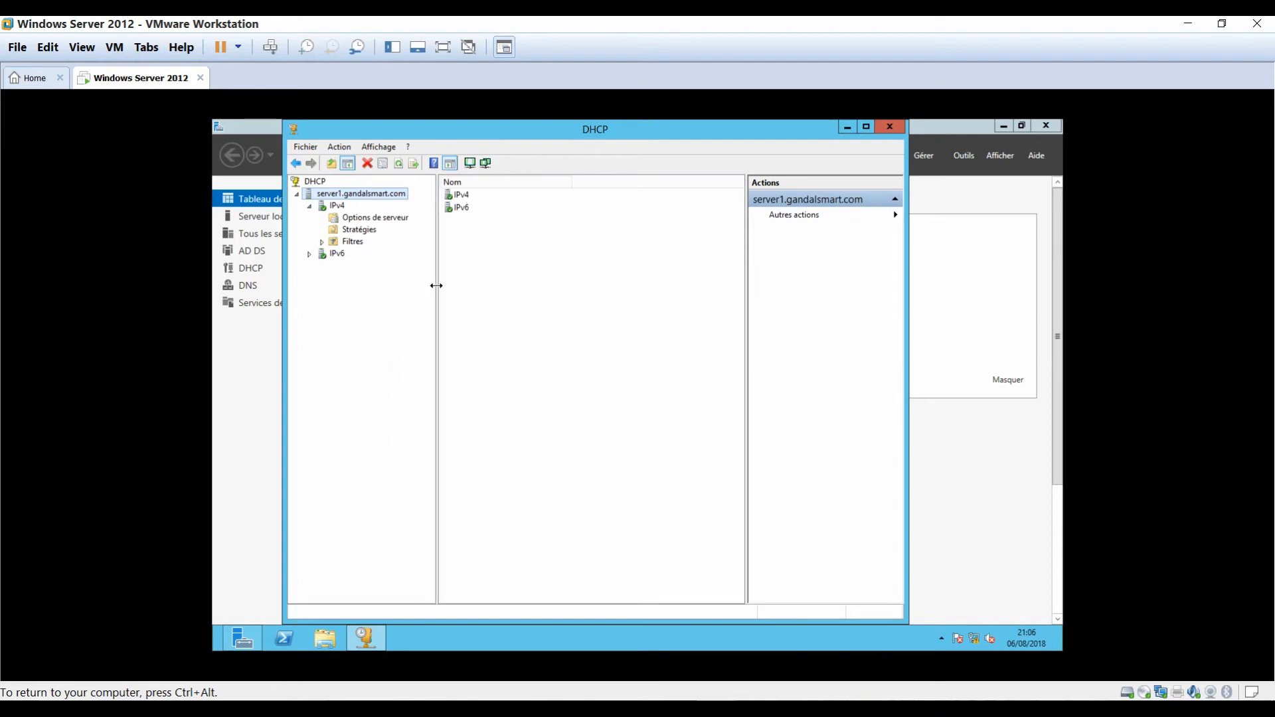
double_click(336, 209)
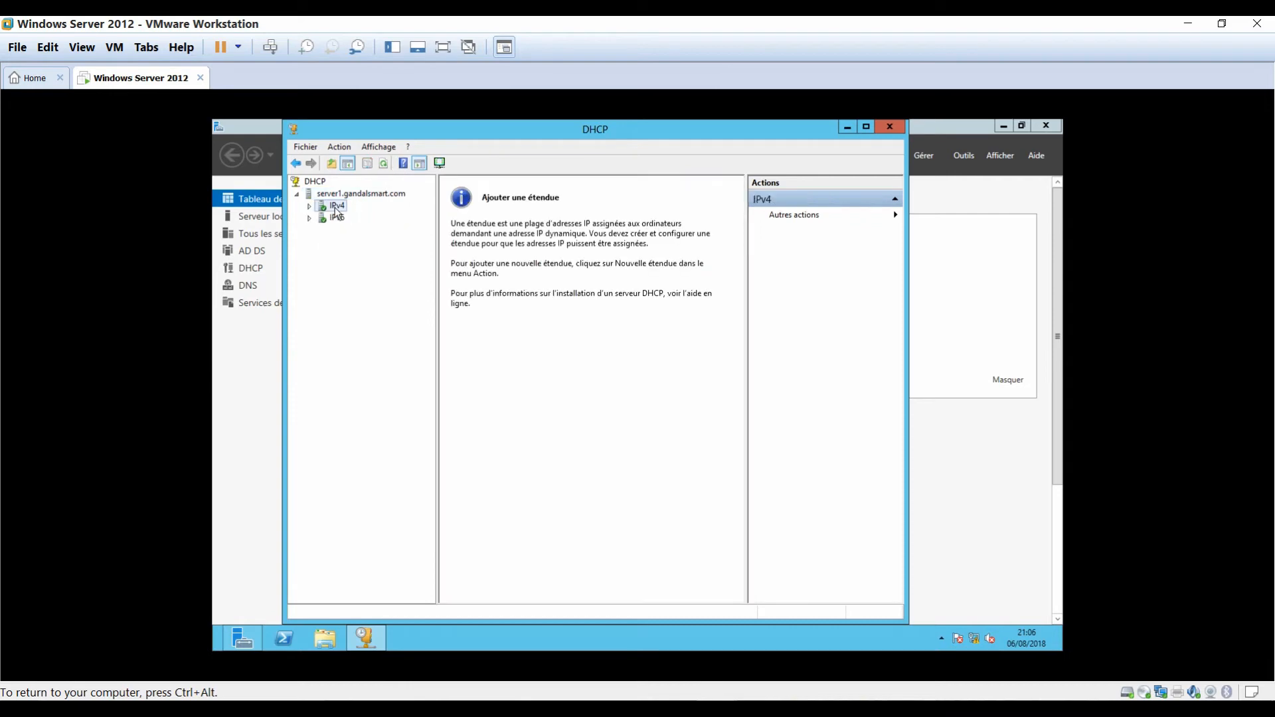
- Start a new IPv4 scope and name it Etendue_DHCP, leaving the description empty
right_click(337, 211)
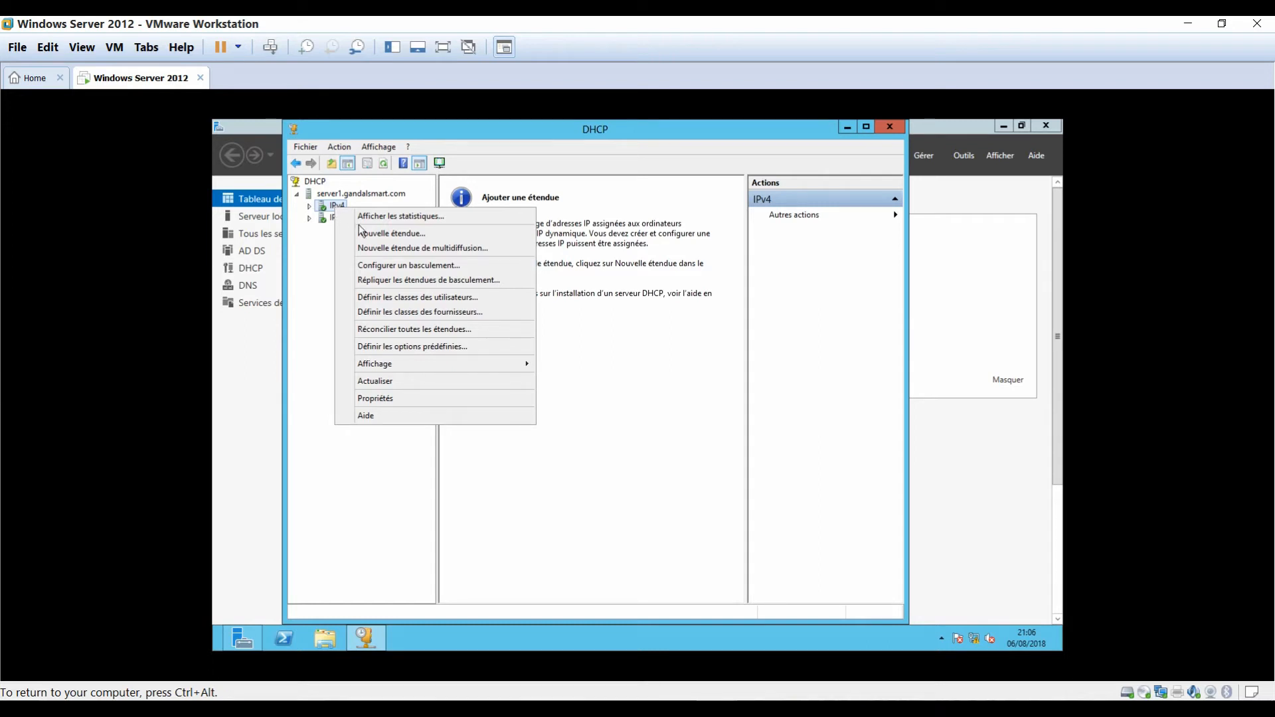
left_click(392, 234)
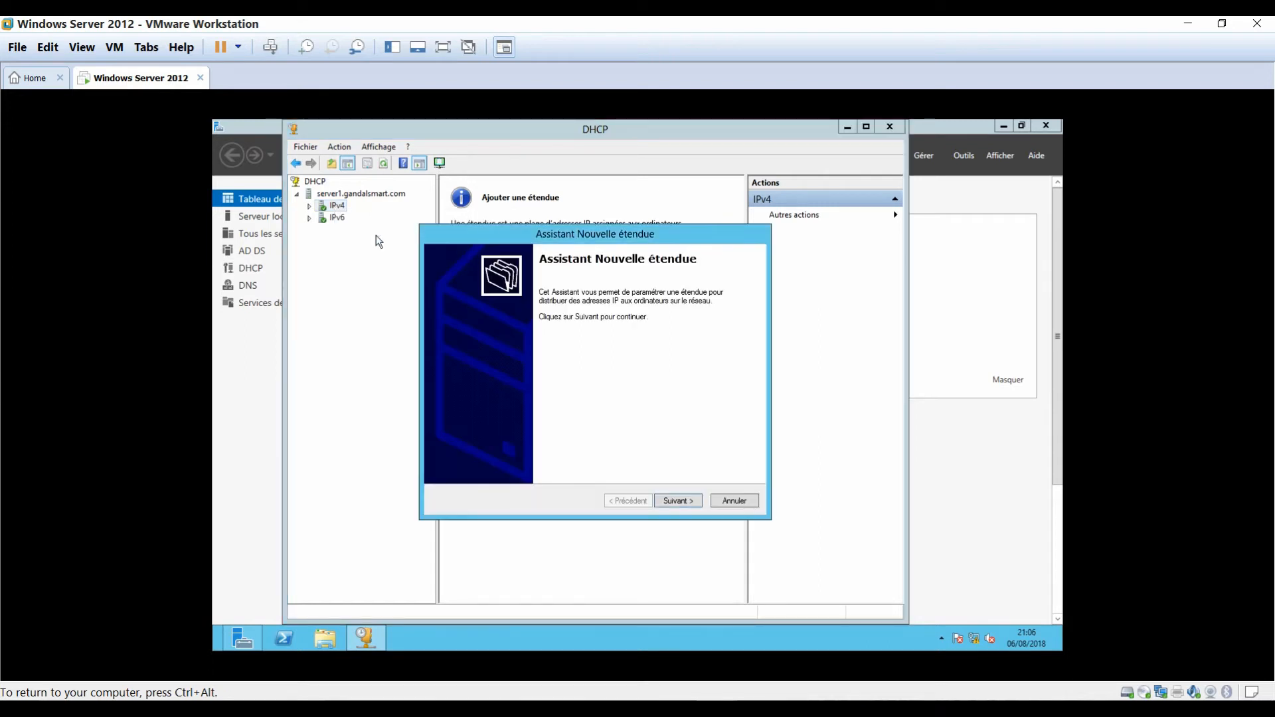
left_click(675, 498)
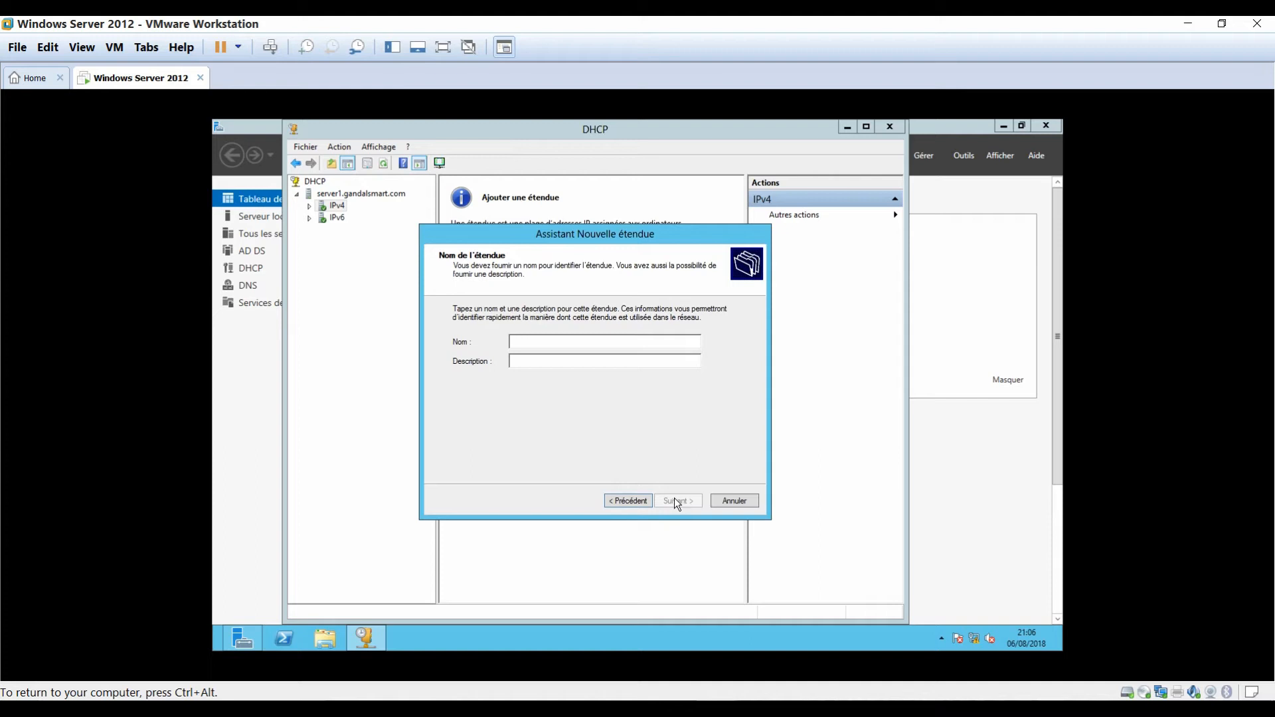
type("Etendue_DHCP")
left_click(678, 502)
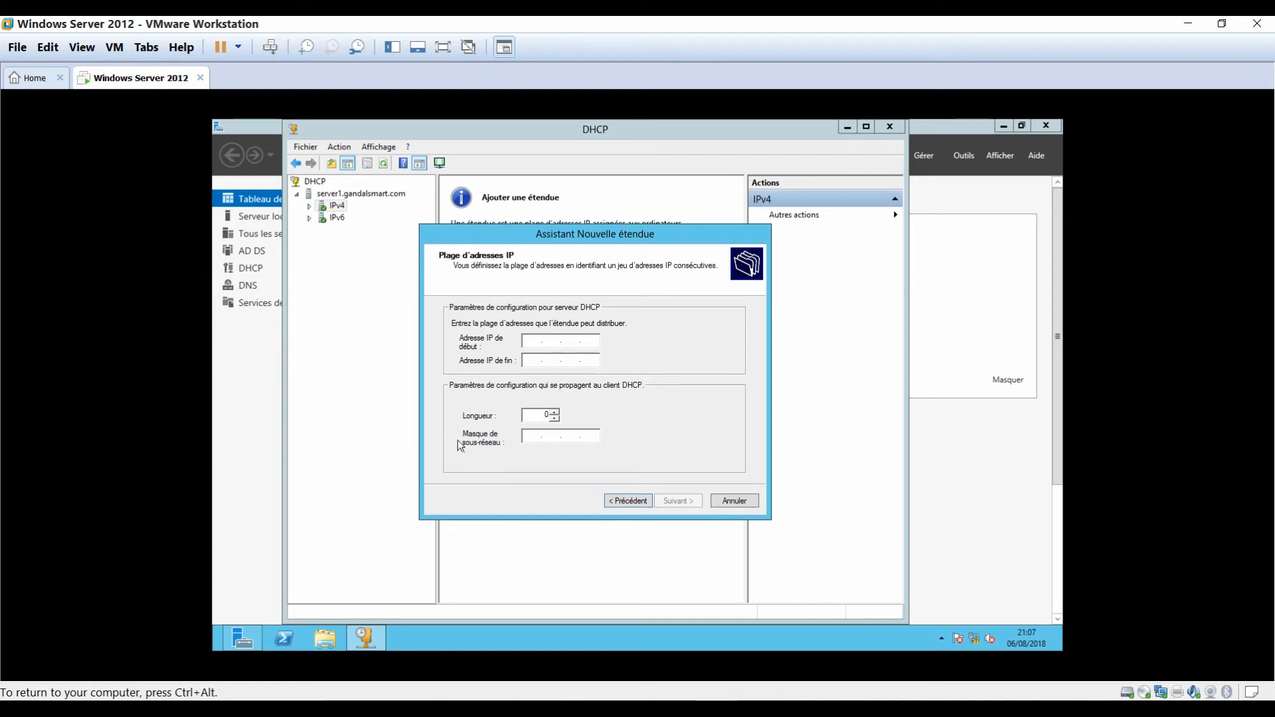
- Set the scope's address range from 192.168.10.20 to 192.168.10.50, keep the 24-bit mask and add no exclusions
type("192.168.10.20")
key("Tab")
type("19")
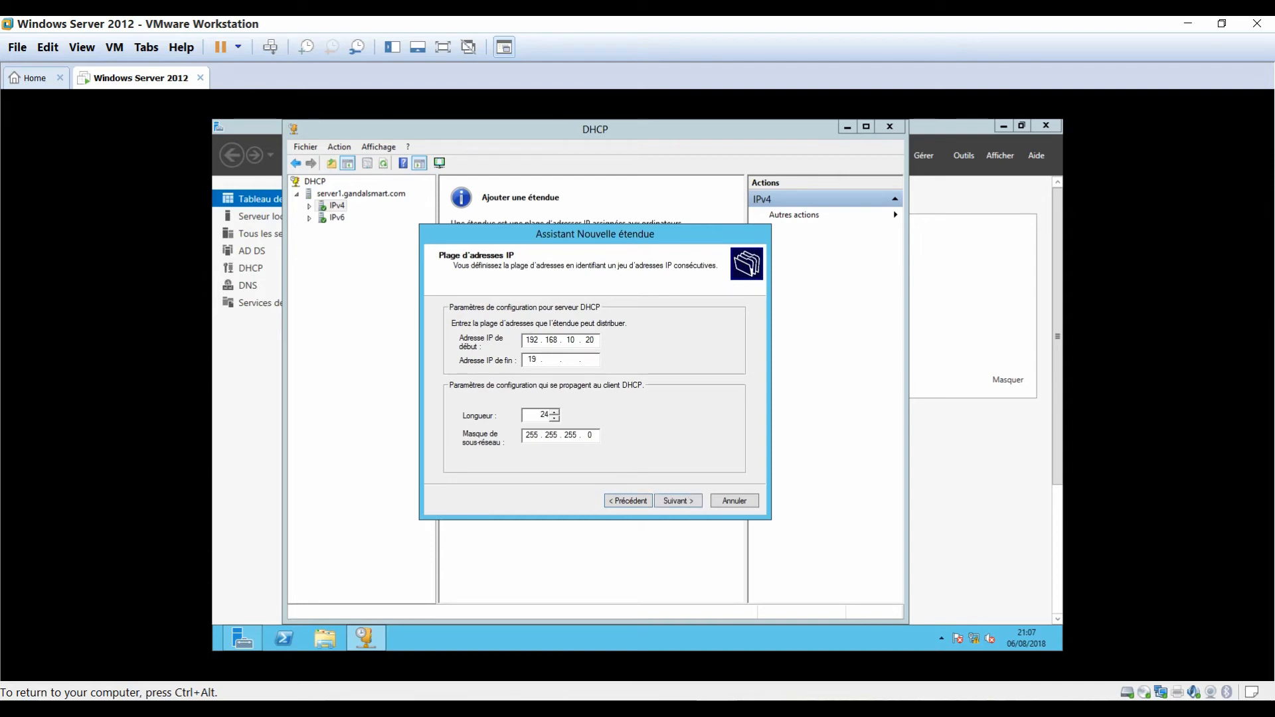
type("2 . 168 . 10 . 50")
left_click_drag(521, 233, 509, 231)
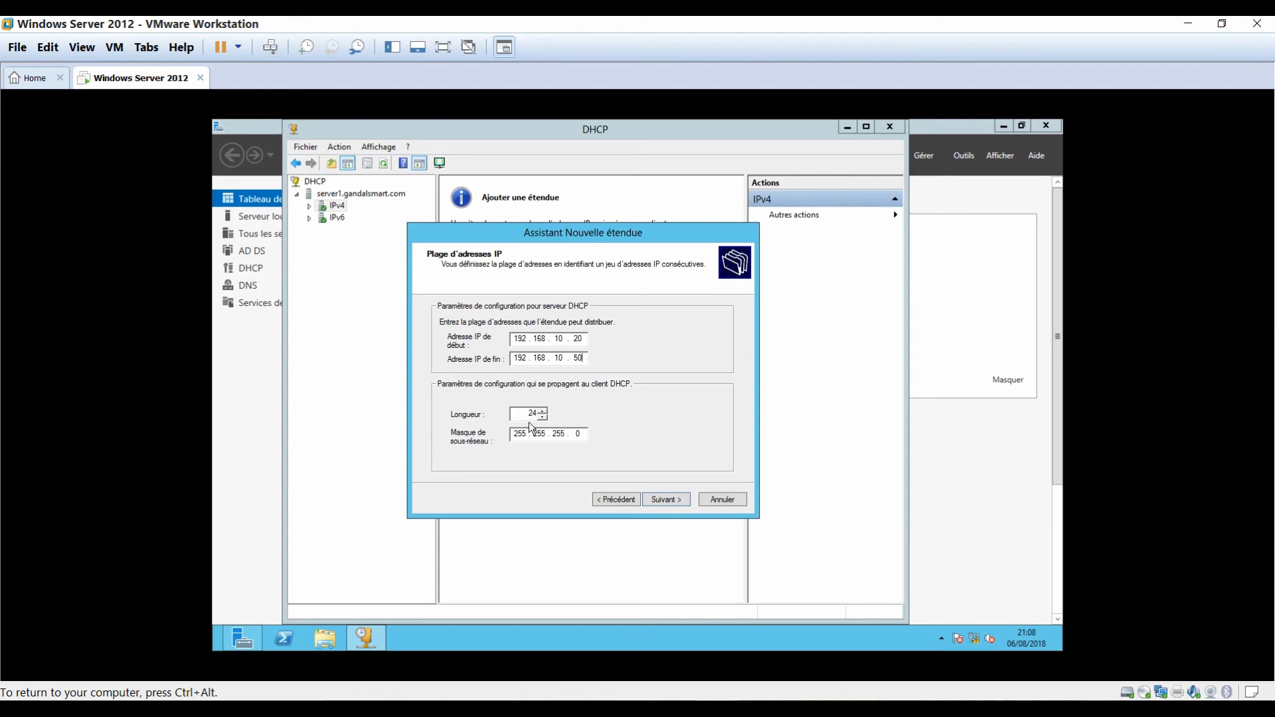
left_click(666, 500)
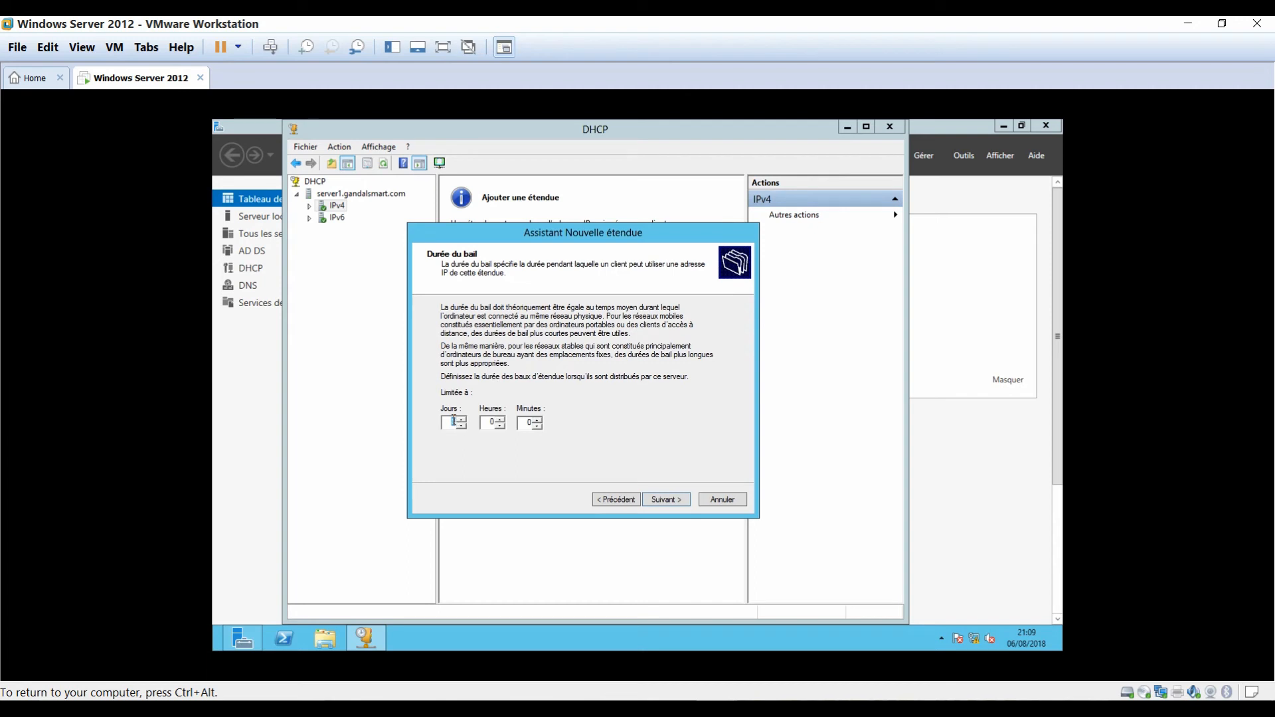
- Accept the default lease duration and choose to configure the scope's DHCP options now
double_click(659, 500)
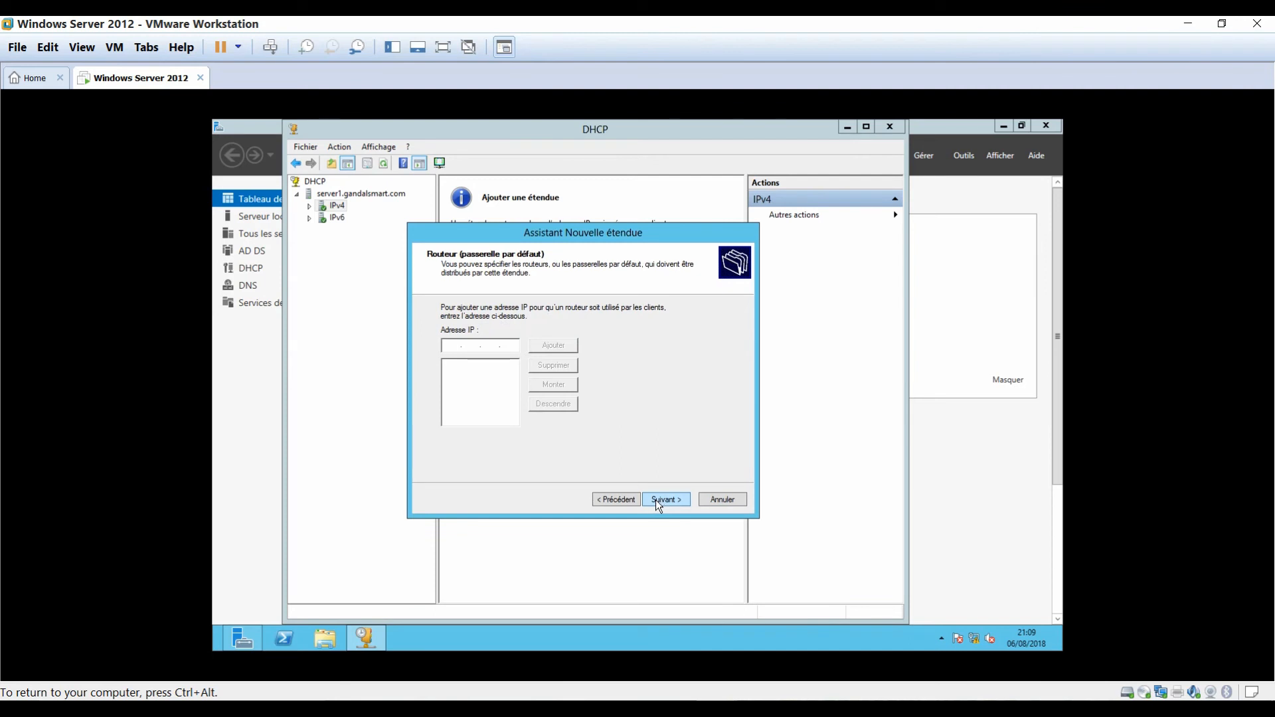
left_click(613, 498)
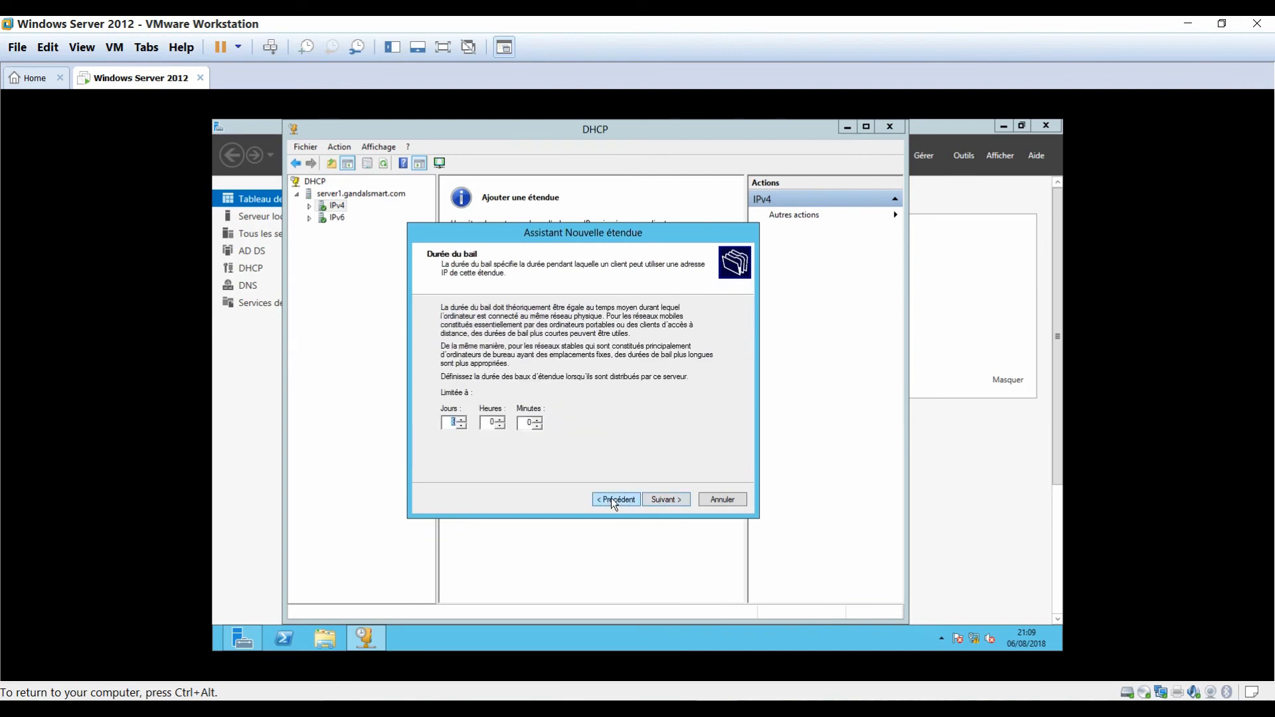
left_click(651, 498)
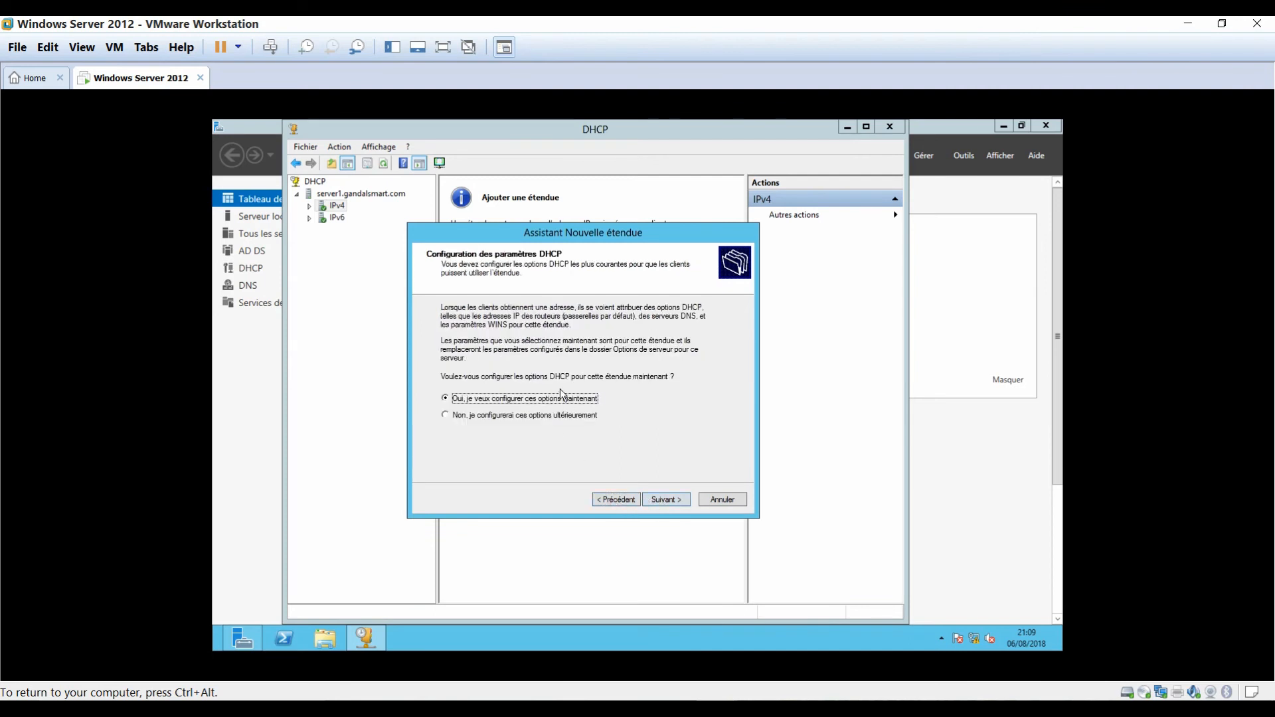
left_click(659, 503)
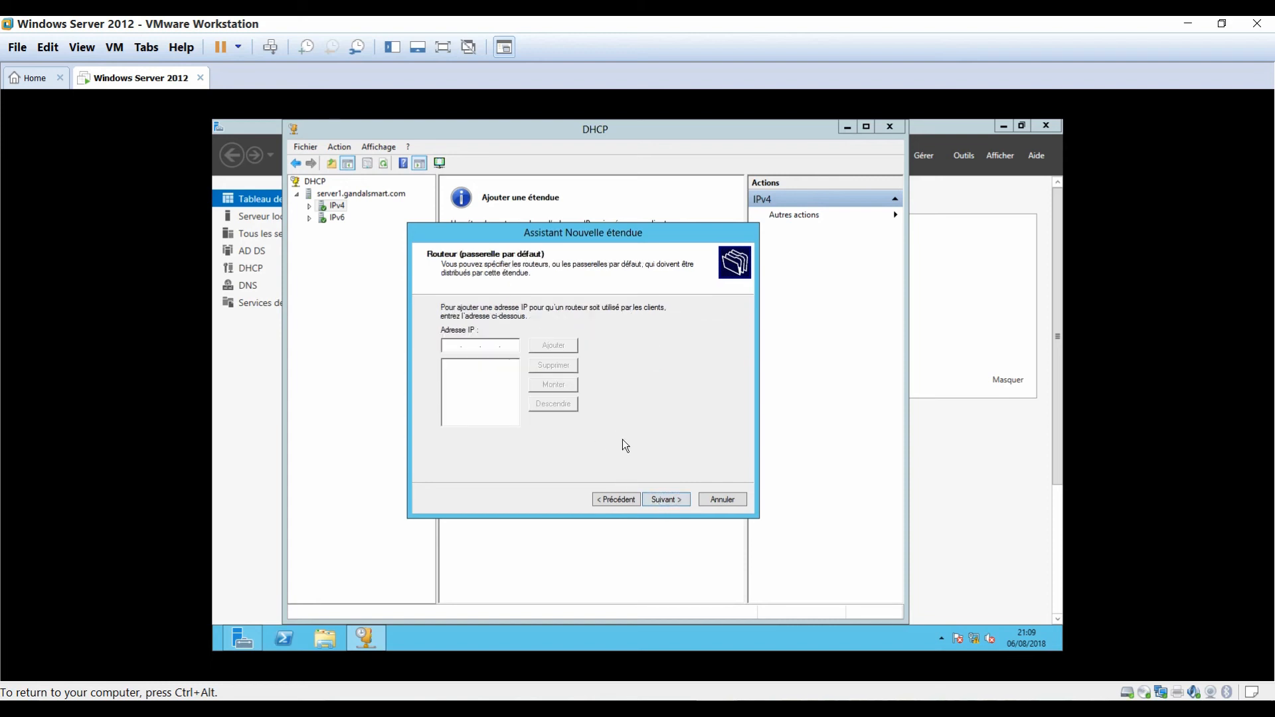
- Leave the router and WINS entries empty, keep the default DNS settings, activate the scope now and finish the wizard
left_click(671, 501)
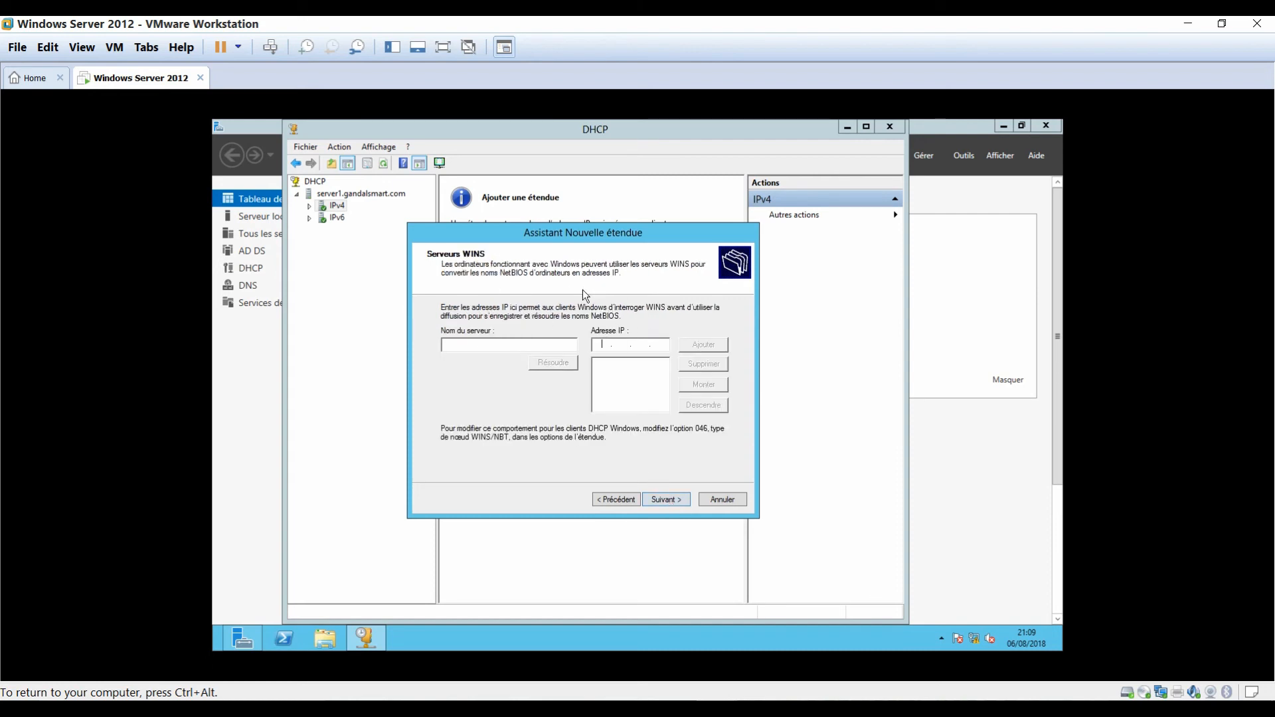
left_click(669, 507)
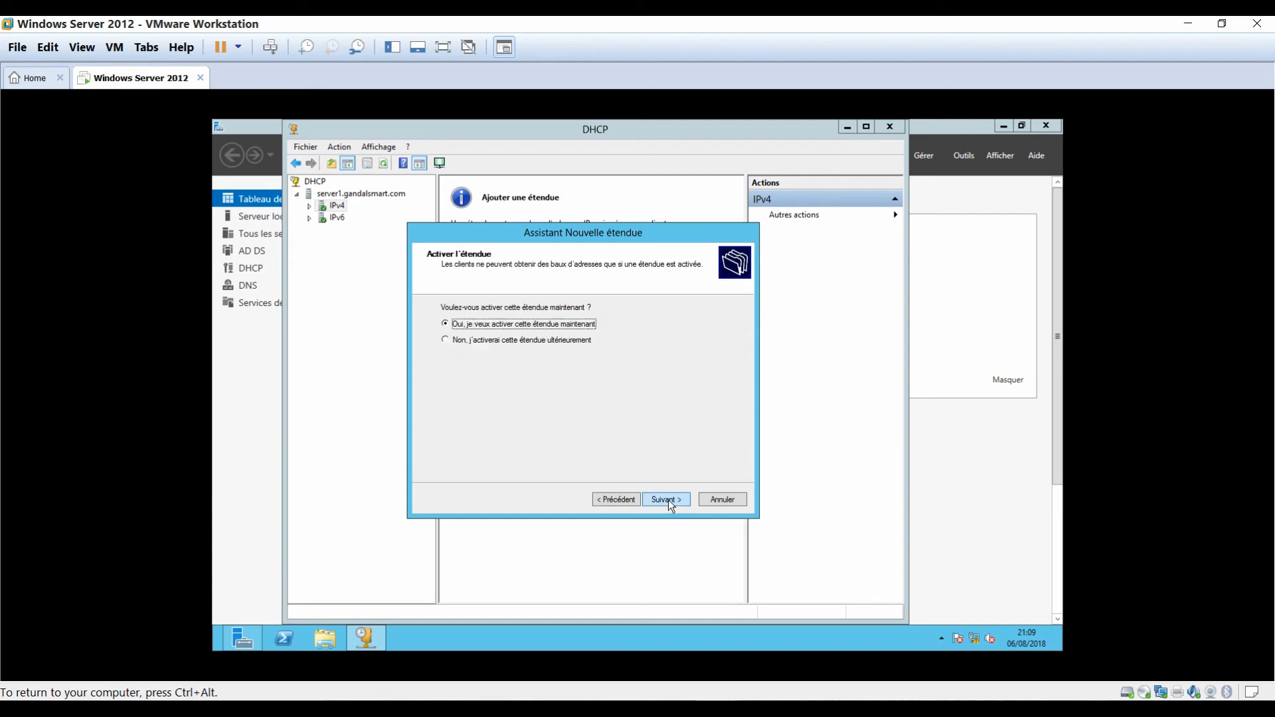
left_click(668, 500)
left_click(668, 500)
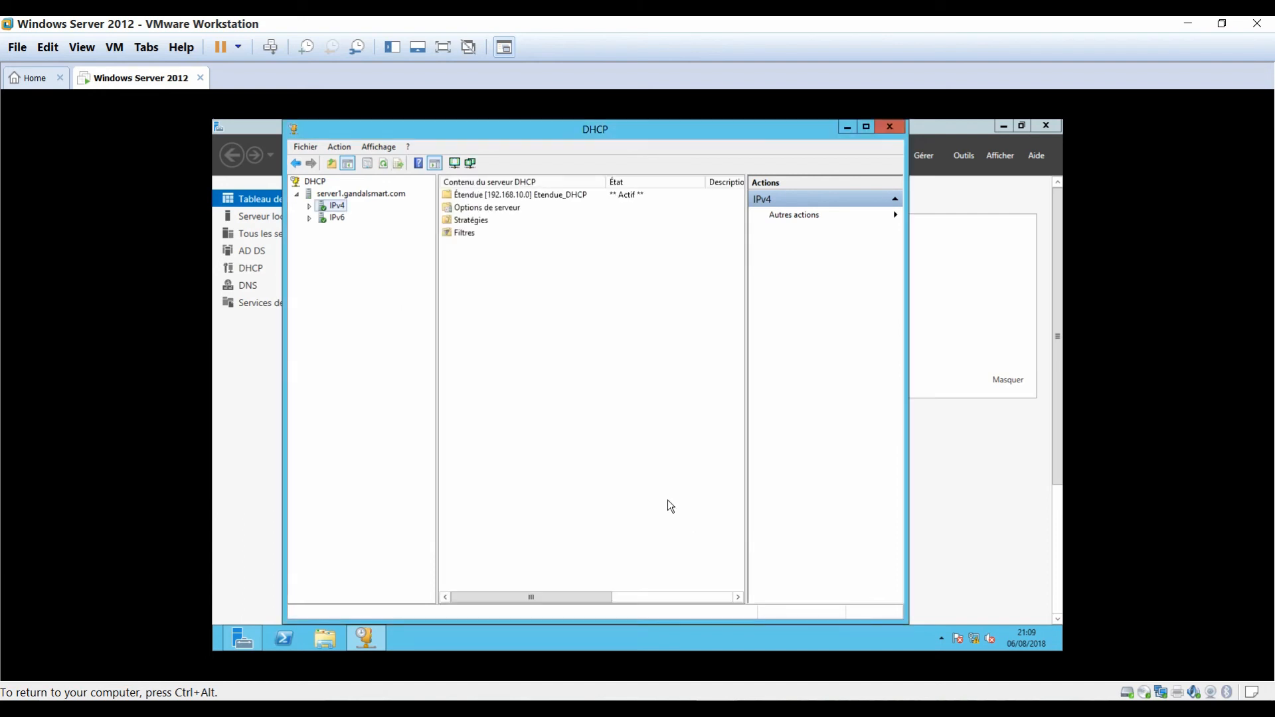
- Open the Etendue_DHCP scope and examine its address pool and address leases
double_click(535, 199)
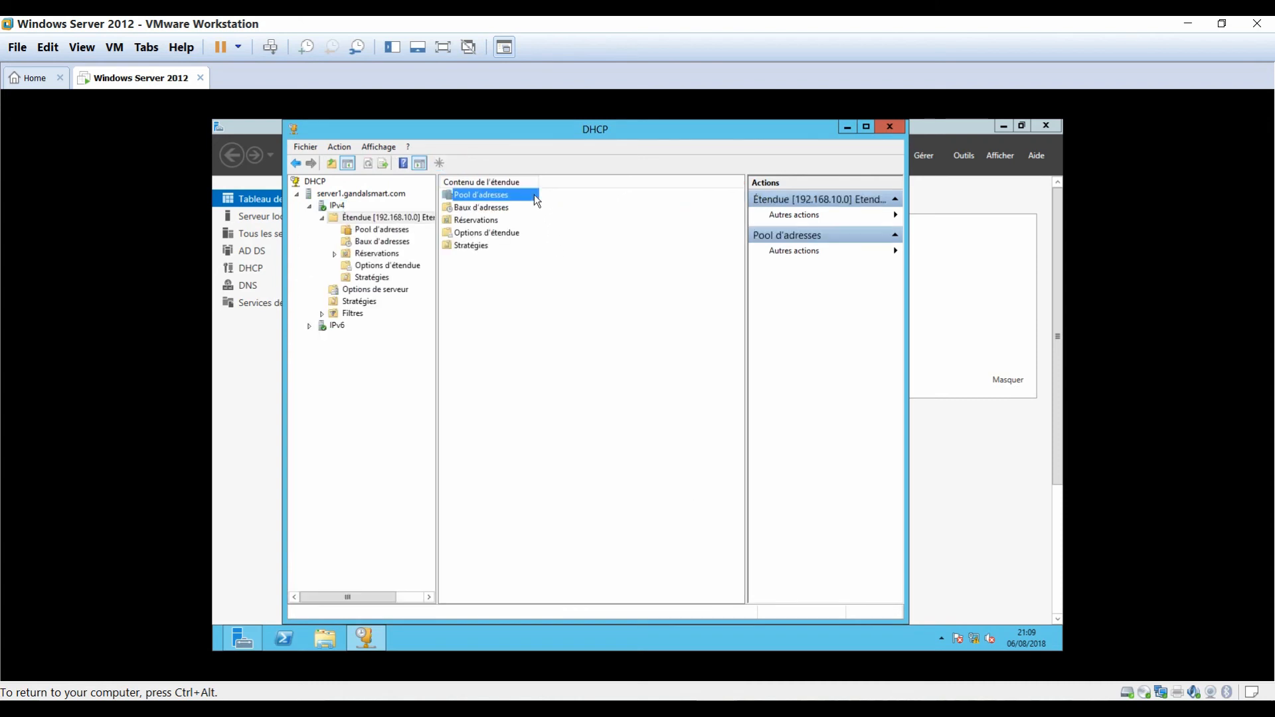
double_click(486, 198)
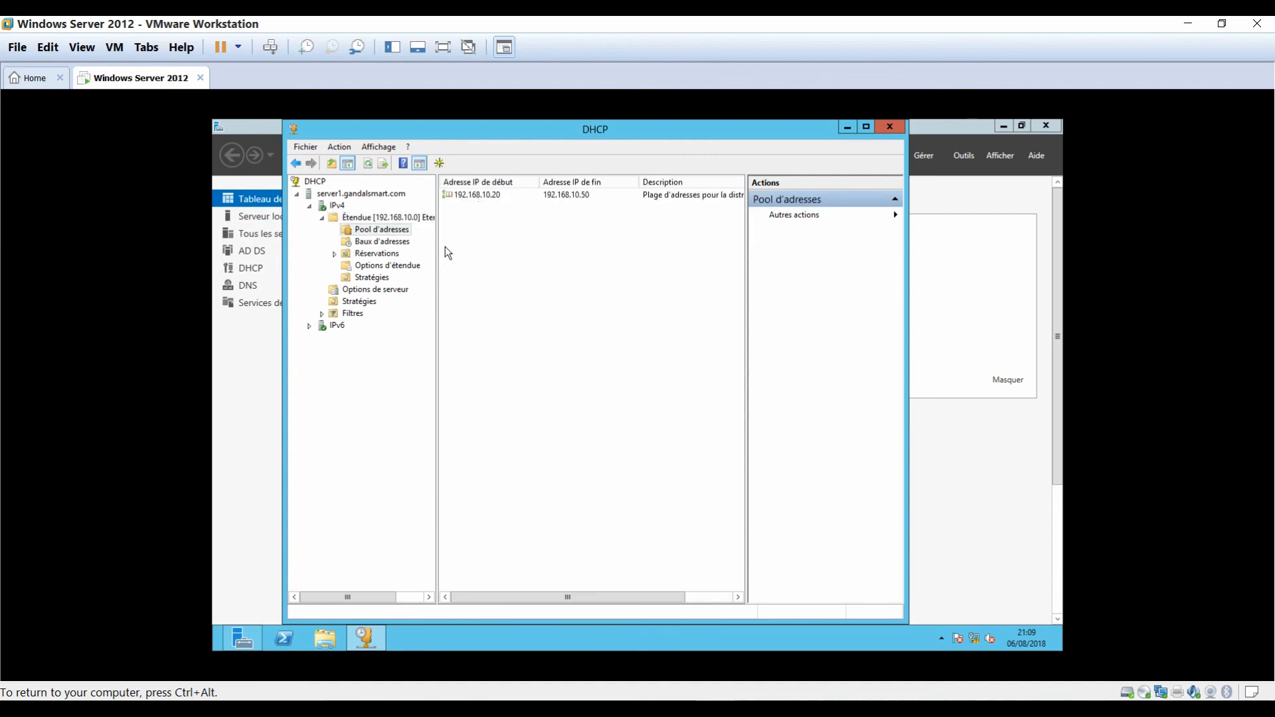
left_click(404, 242)
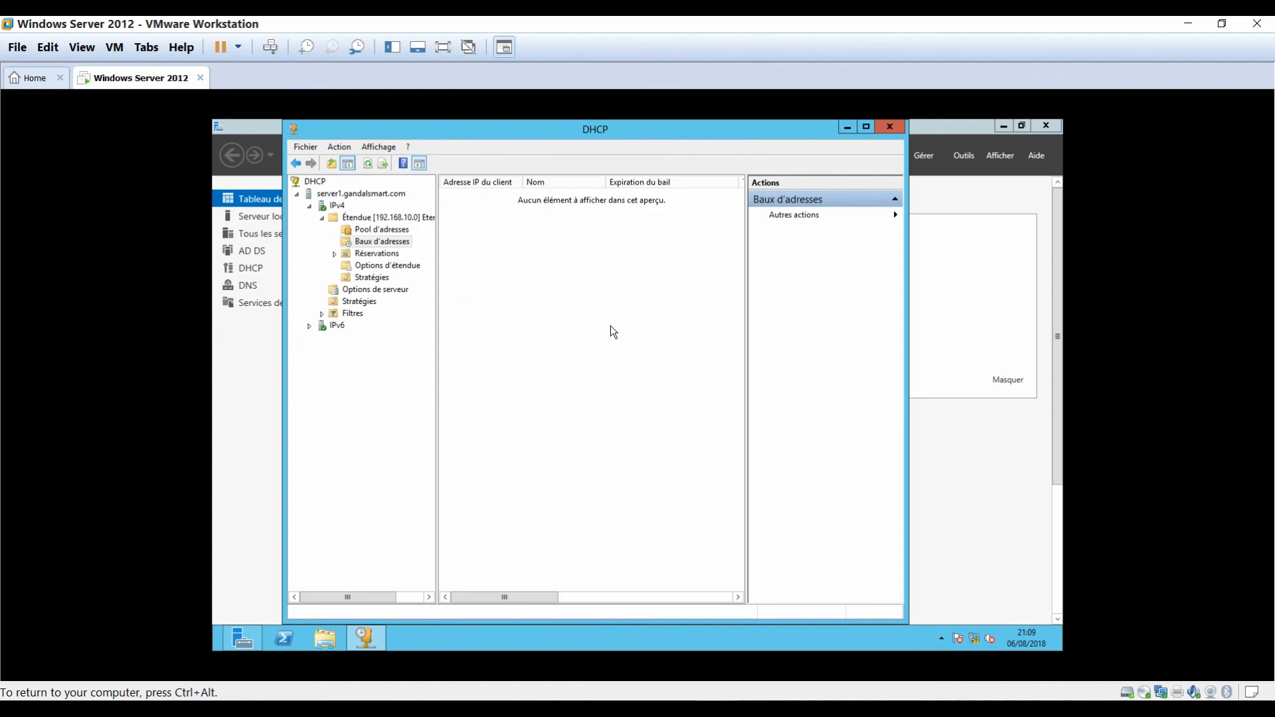
left_click(389, 255)
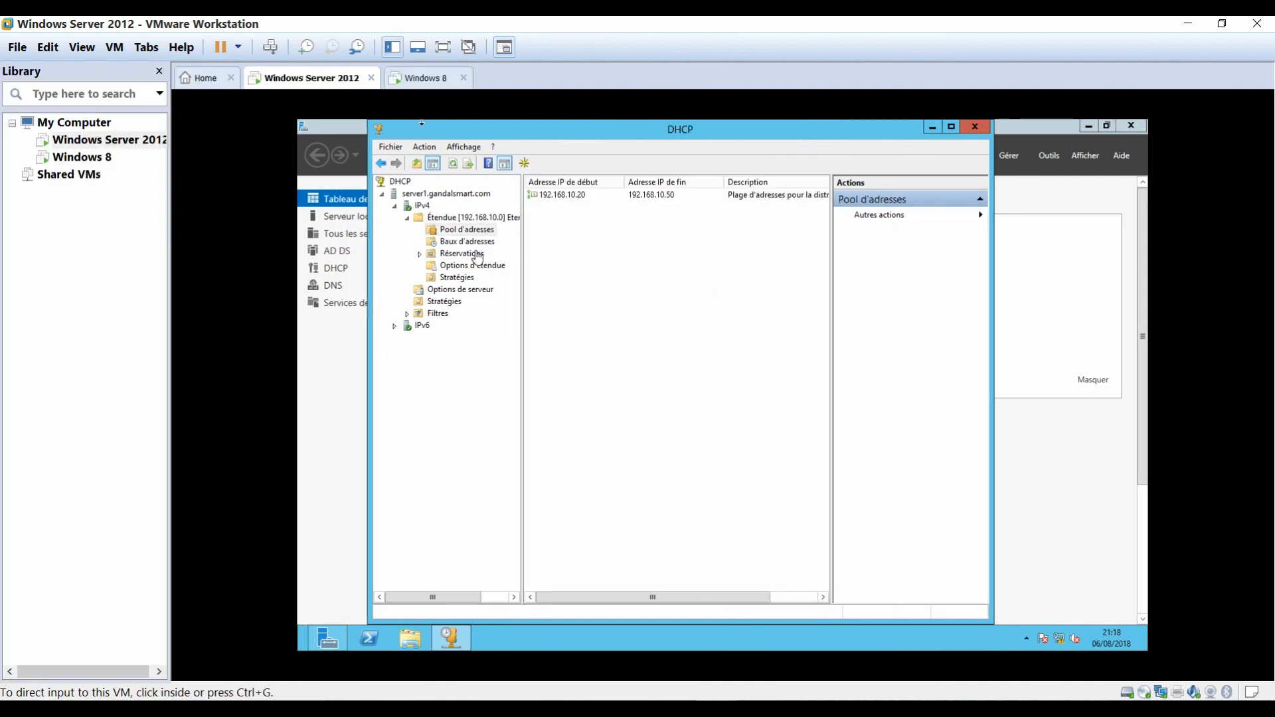
left_click(475, 253)
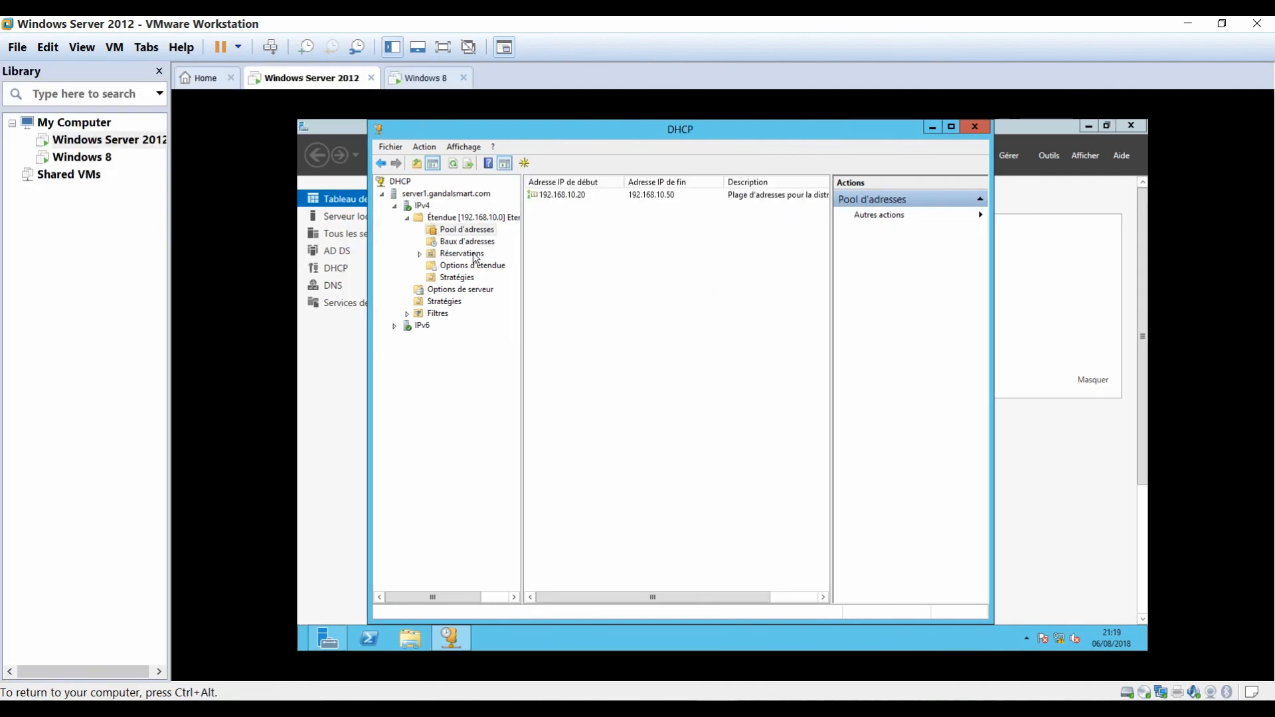
right_click(473, 258)
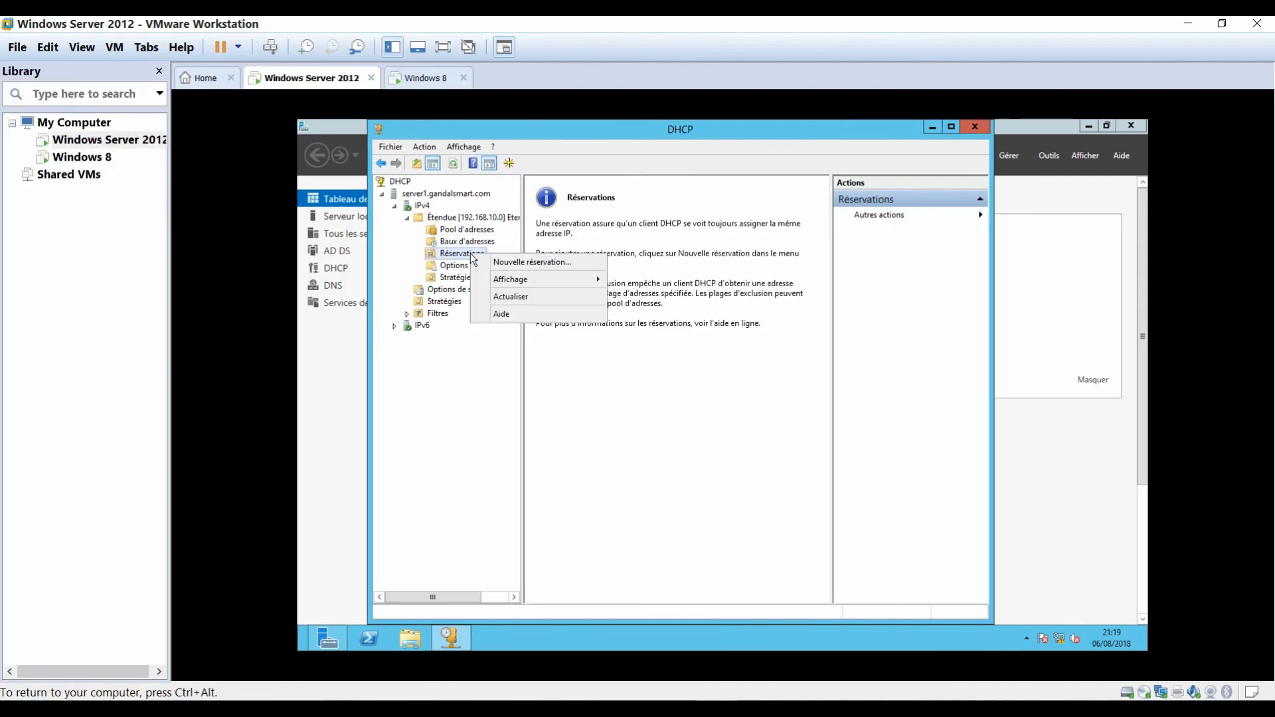
left_click(518, 262)
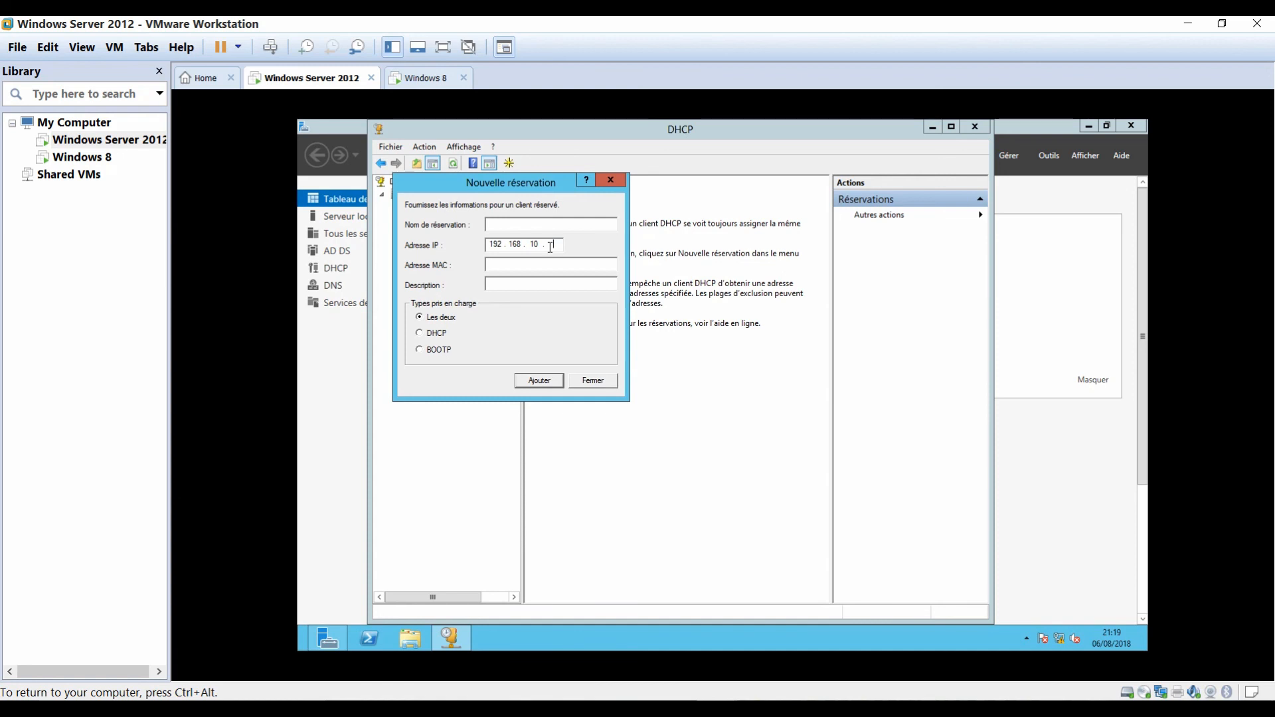
type("25")
left_click(609, 384)
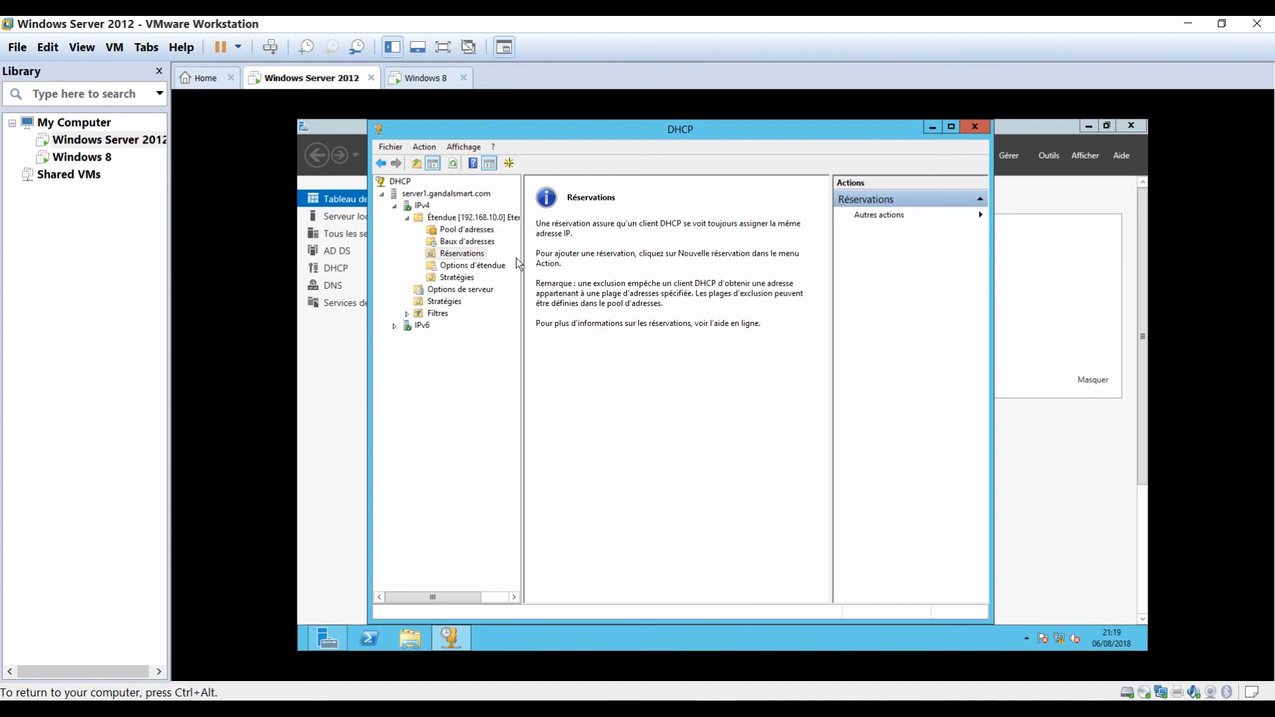
- Examine the client entry in the scope's address leases and refresh the list, and view the server options with the scope collapsed
left_click(456, 241)
left_click(587, 197)
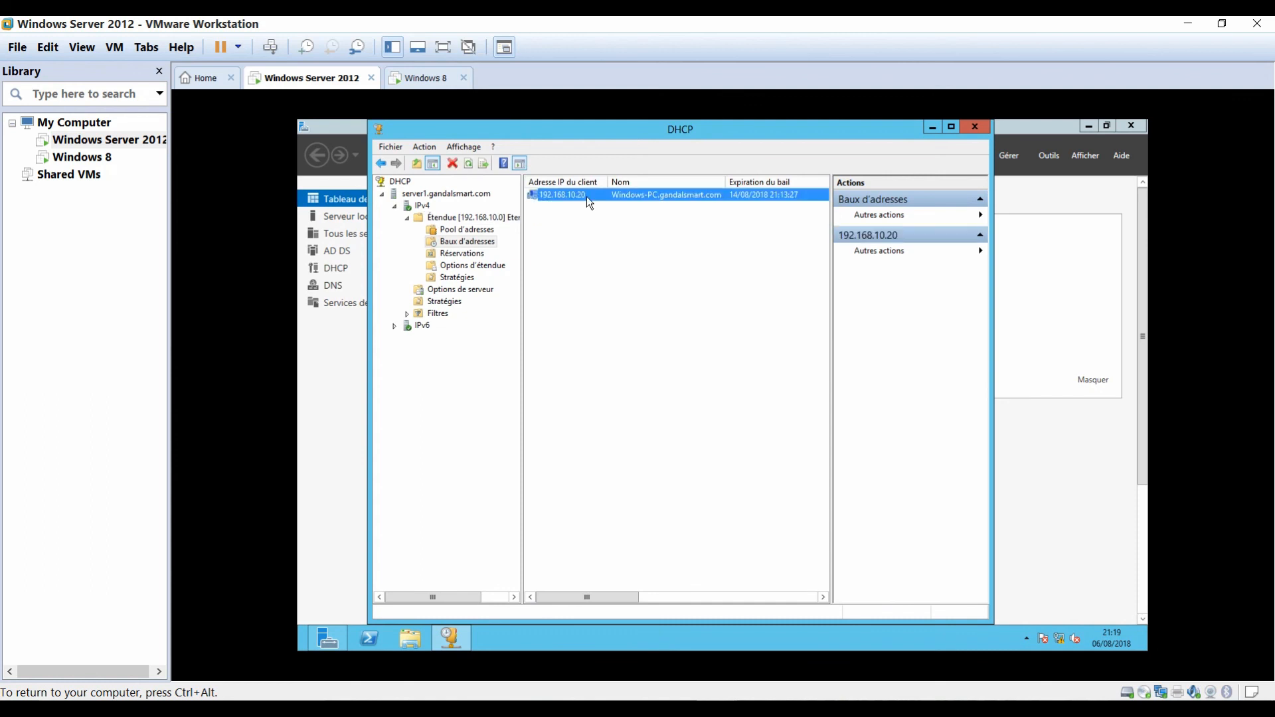
left_click(468, 164)
double_click(465, 218)
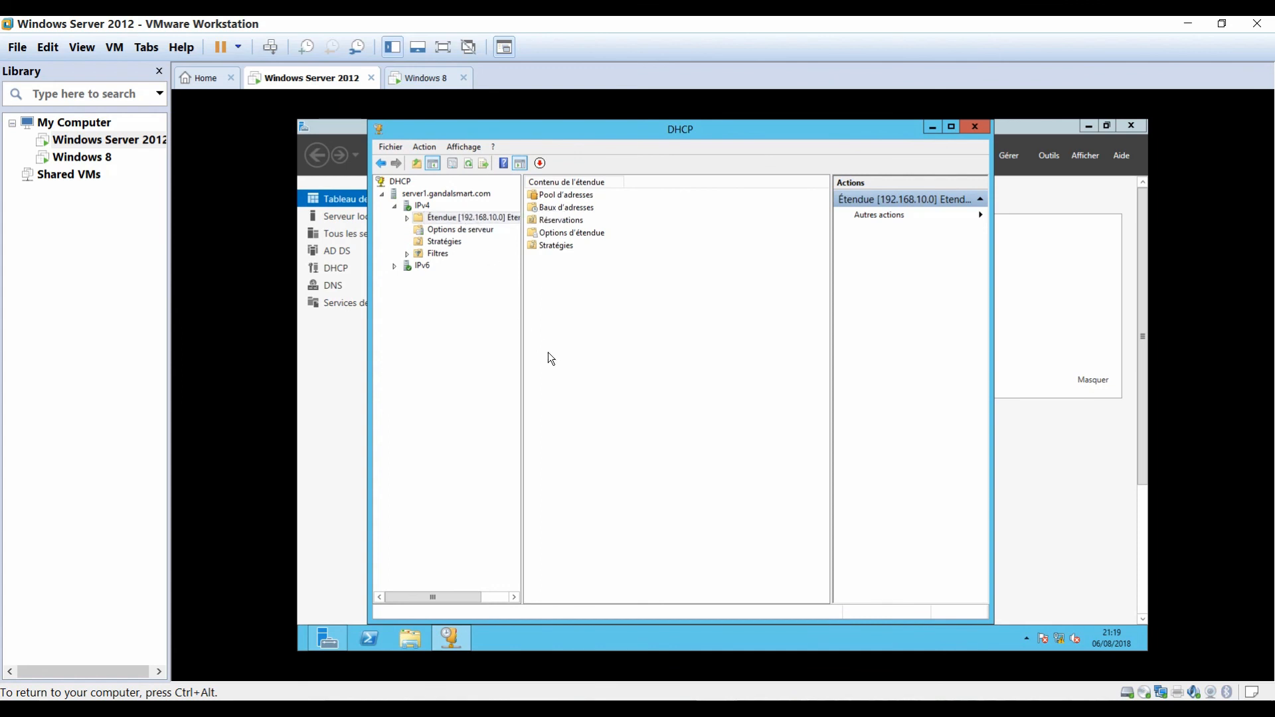
left_click(471, 233)
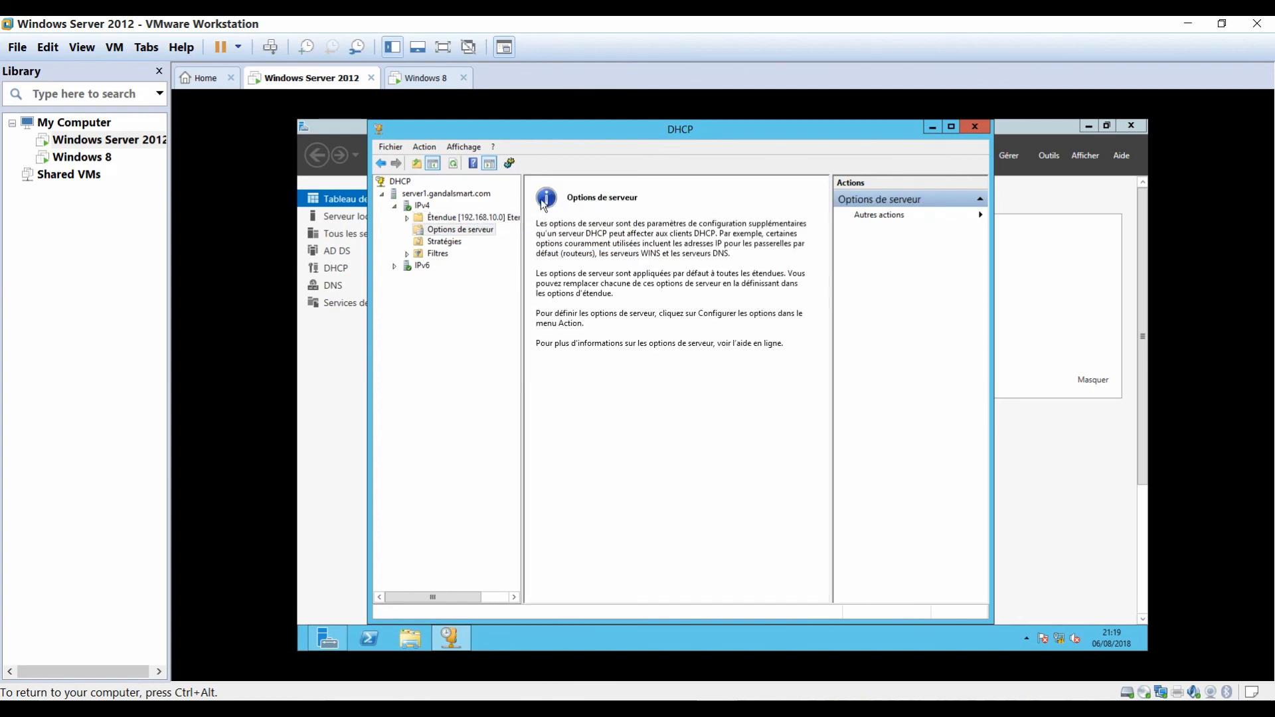